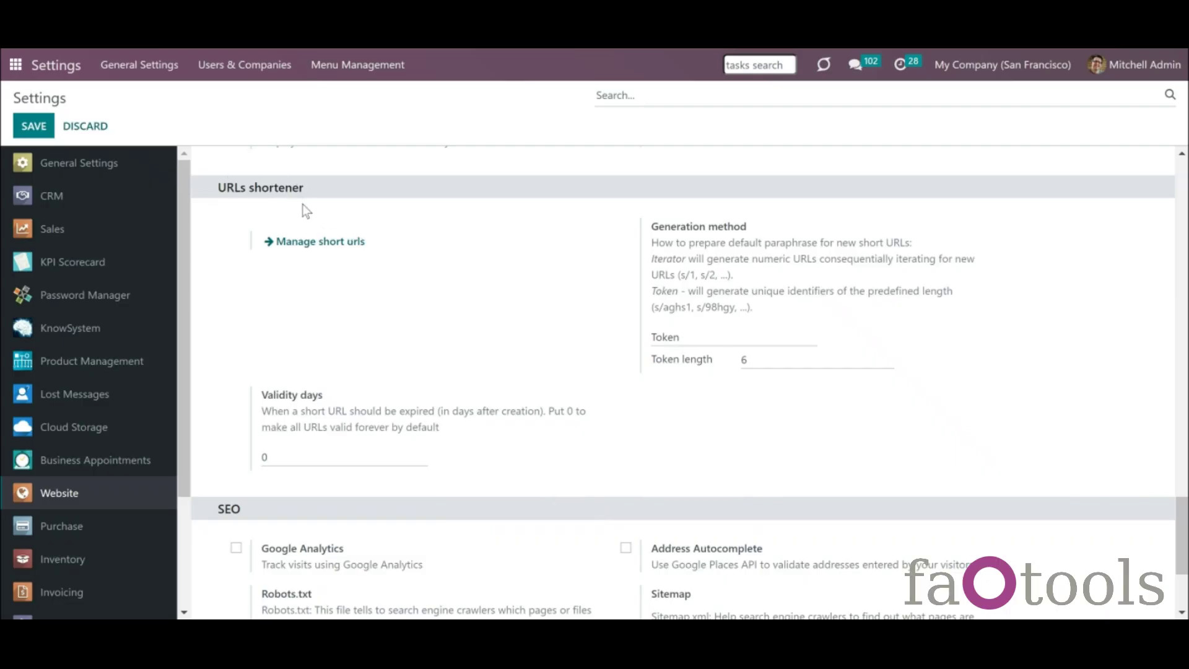
- Open the short URL list from the URL shortener settings and start a new short URL record
{"action": "left_click", "coordinate": [332, 243]}
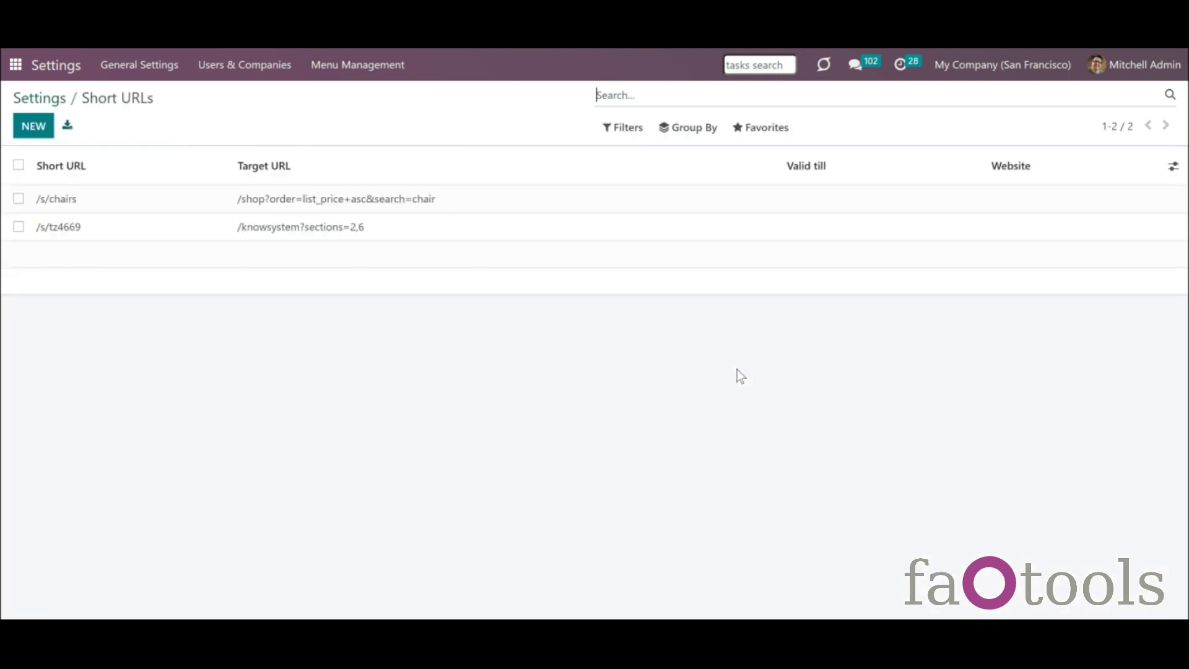
{"action": "left_click", "coordinate": [42, 131]}
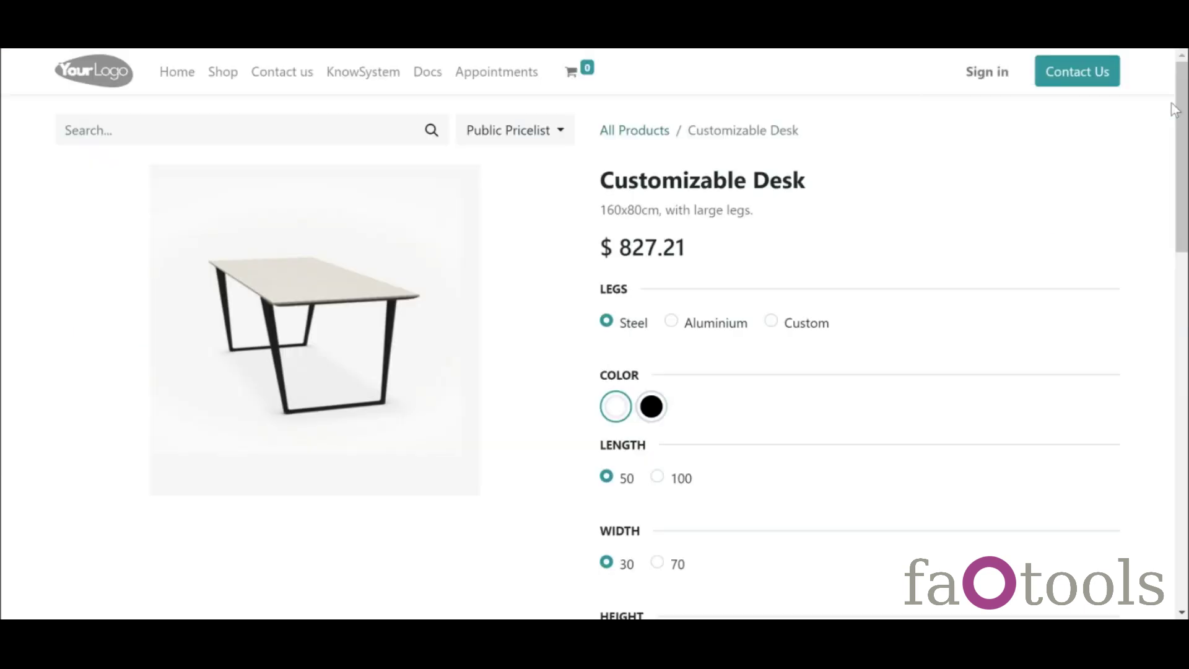
- Open the Customizable Desk page link beside its QR code in a new tab and view it
{"action": "scroll", "coordinate": [1175, 110], "scroll_direction": "down", "scroll_amount": 9}
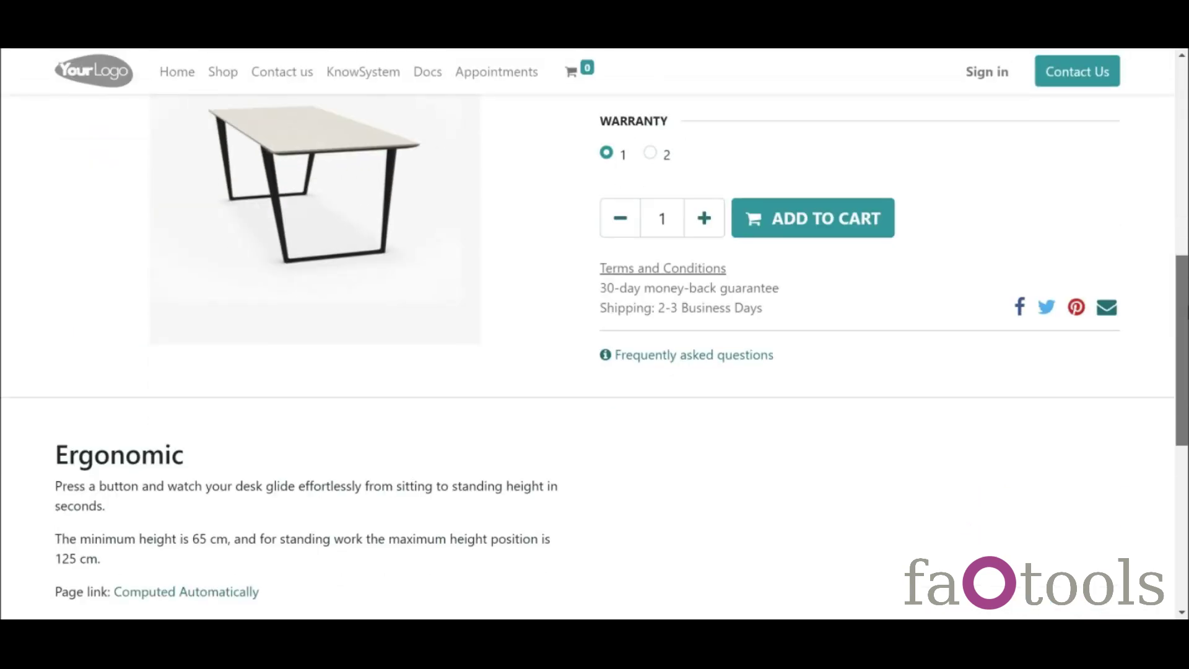
{"action": "scroll", "coordinate": [461, 302], "scroll_direction": "down", "scroll_amount": 5}
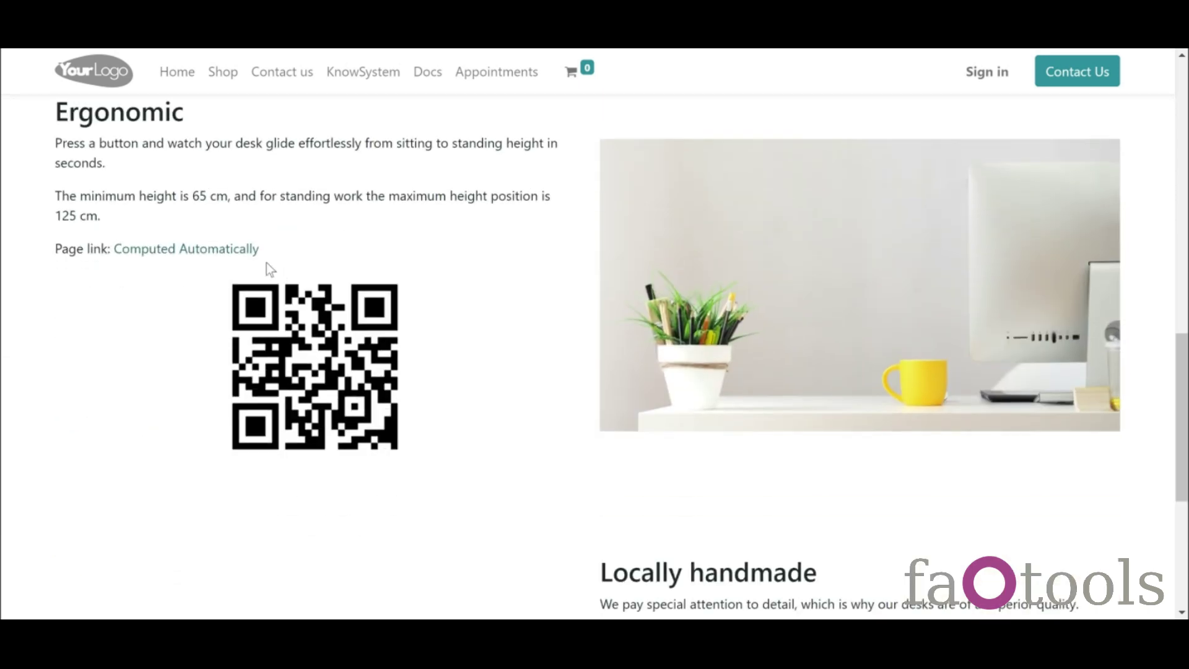
{"action": "right_click", "coordinate": [227, 257]}
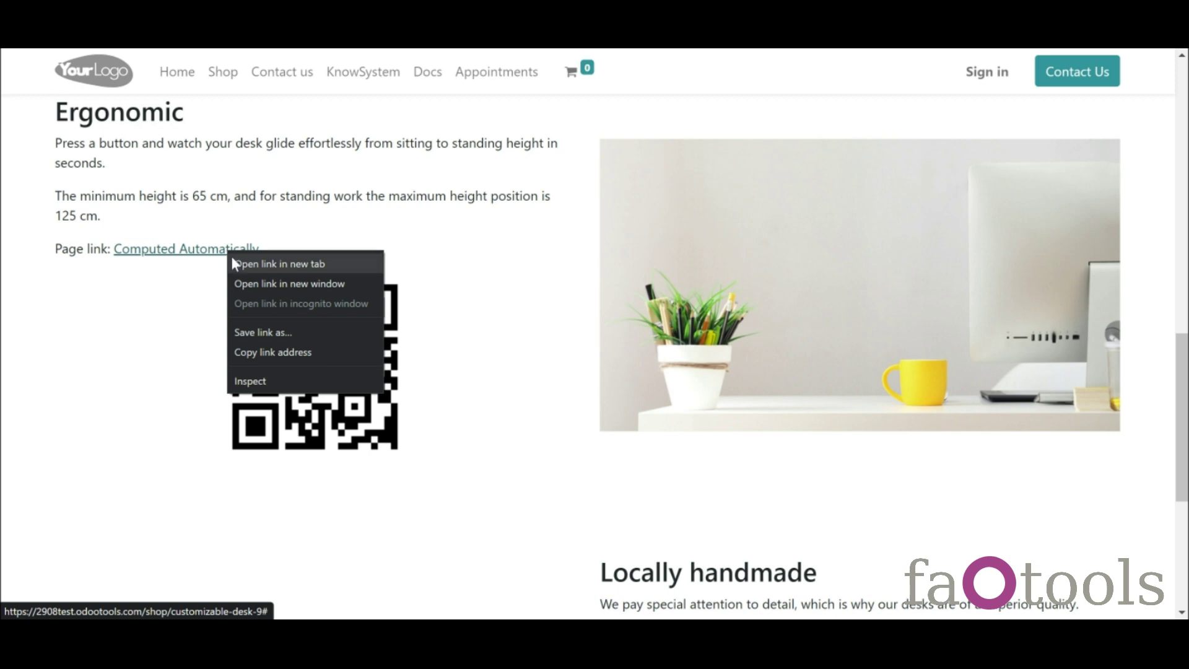
{"action": "left_click", "coordinate": [231, 255]}
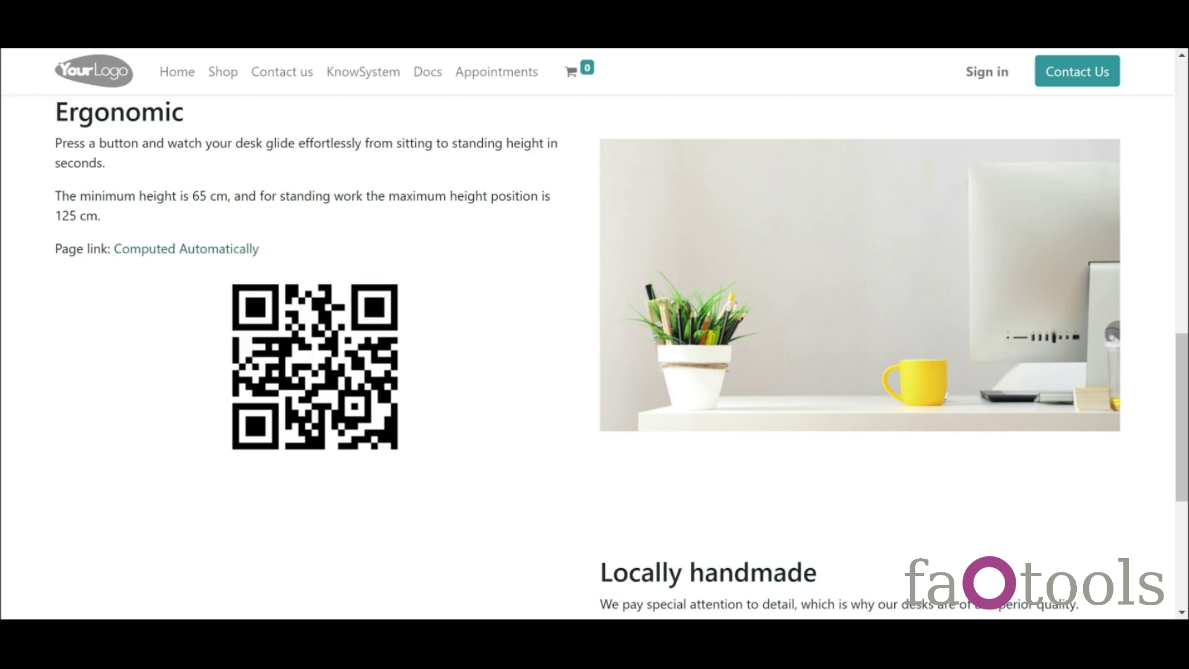
{"action": "key", "text": "ctrl+Tab"}
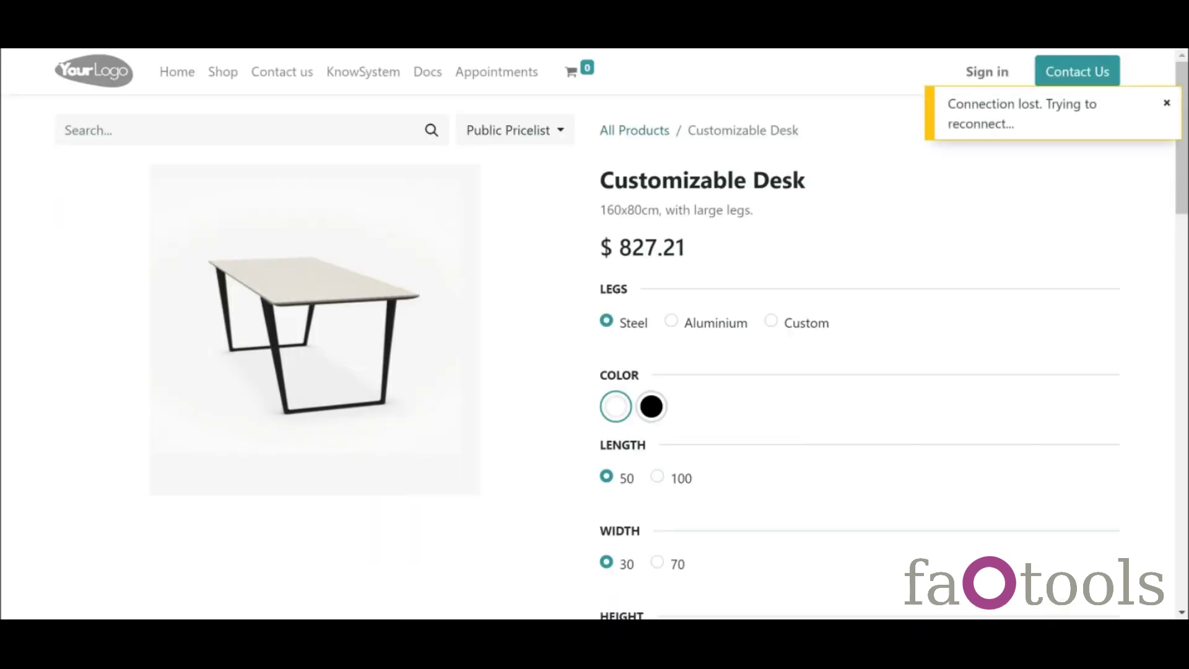
{"action": "scroll", "coordinate": [595, 334], "scroll_direction": "down", "scroll_amount": 10}
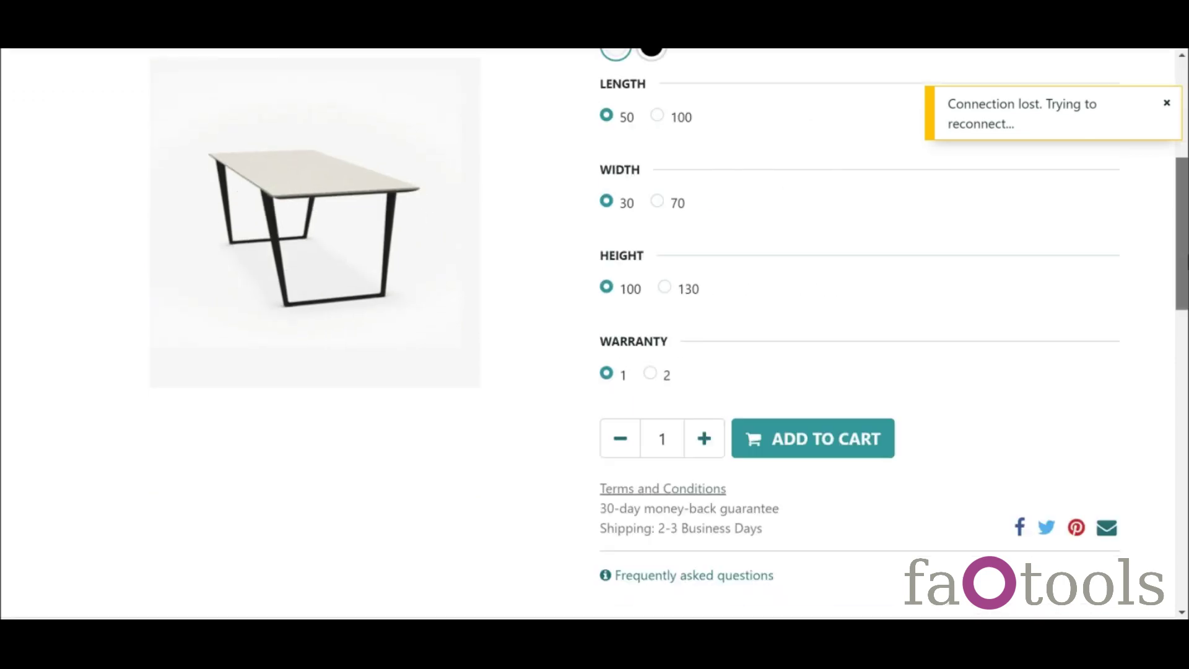
{"action": "scroll", "coordinate": [594, 334], "scroll_direction": "down", "scroll_amount": 4}
{"action": "scroll", "coordinate": [594, 335], "scroll_direction": "up", "scroll_amount": 4}
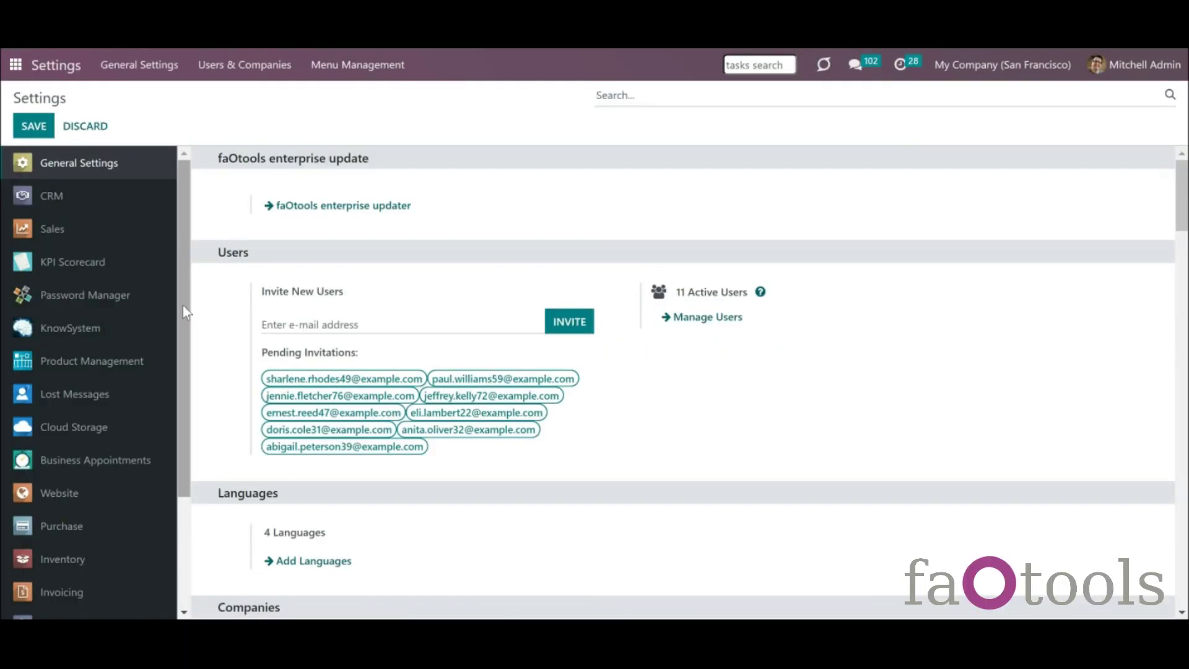
- Go to Website settings' URLs shortener section and review the generation methods, leaving Token selected
{"action": "left_click_drag", "start_coordinate": [183, 305], "coordinate": [192, 355]}
{"action": "left_click", "coordinate": [146, 417]}
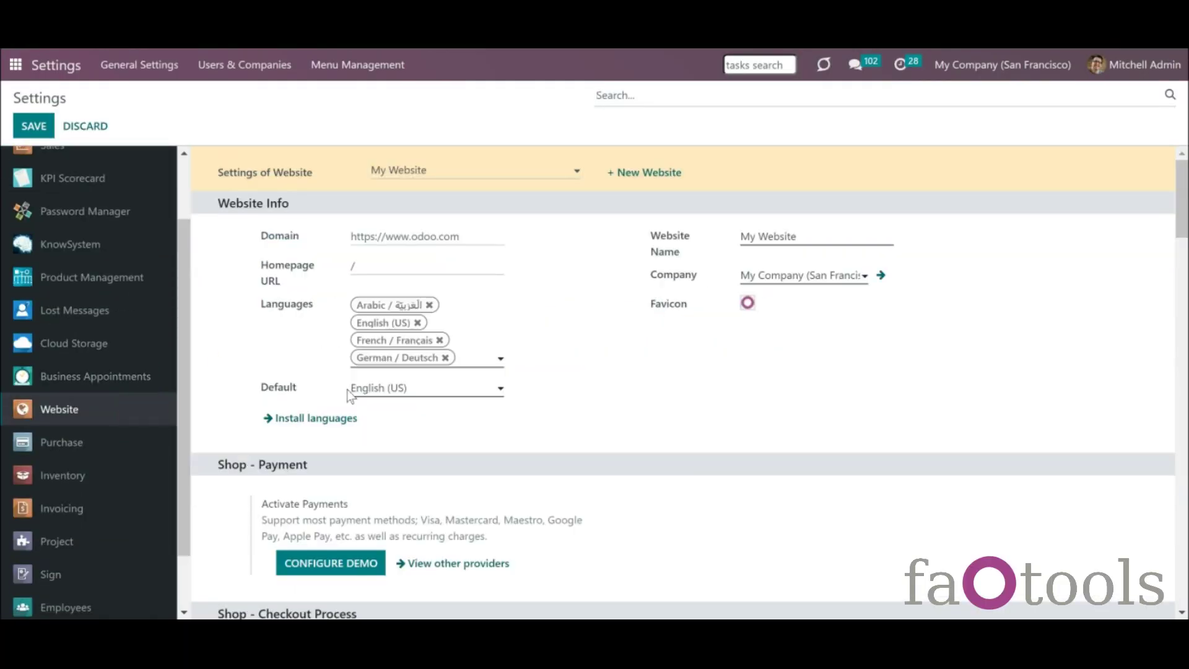
{"action": "left_click", "coordinate": [1181, 234]}
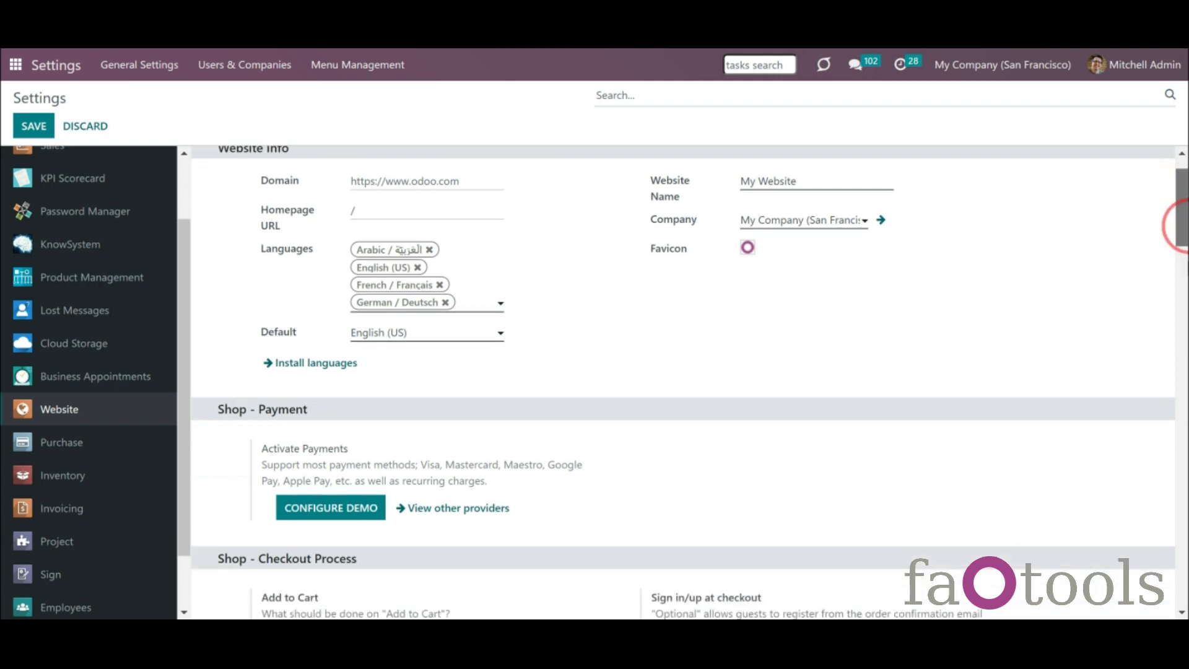
{"action": "scroll", "coordinate": [1176, 226], "scroll_direction": "down", "scroll_amount": 15}
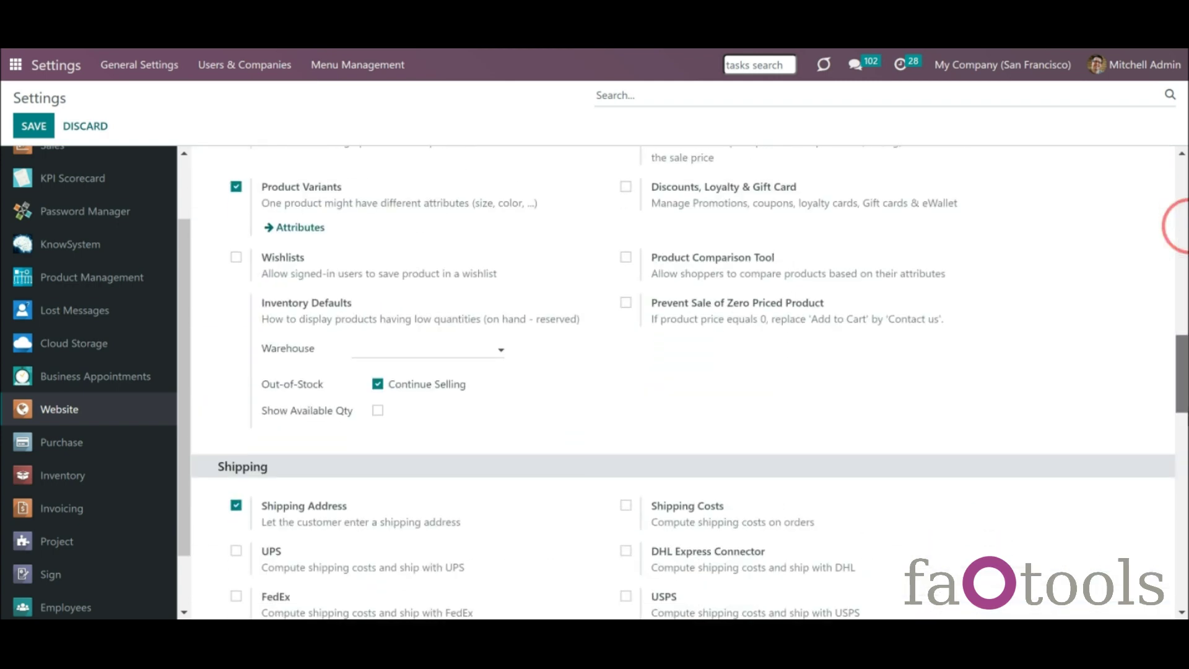
{"action": "scroll", "coordinate": [1179, 226], "scroll_direction": "down", "scroll_amount": 10}
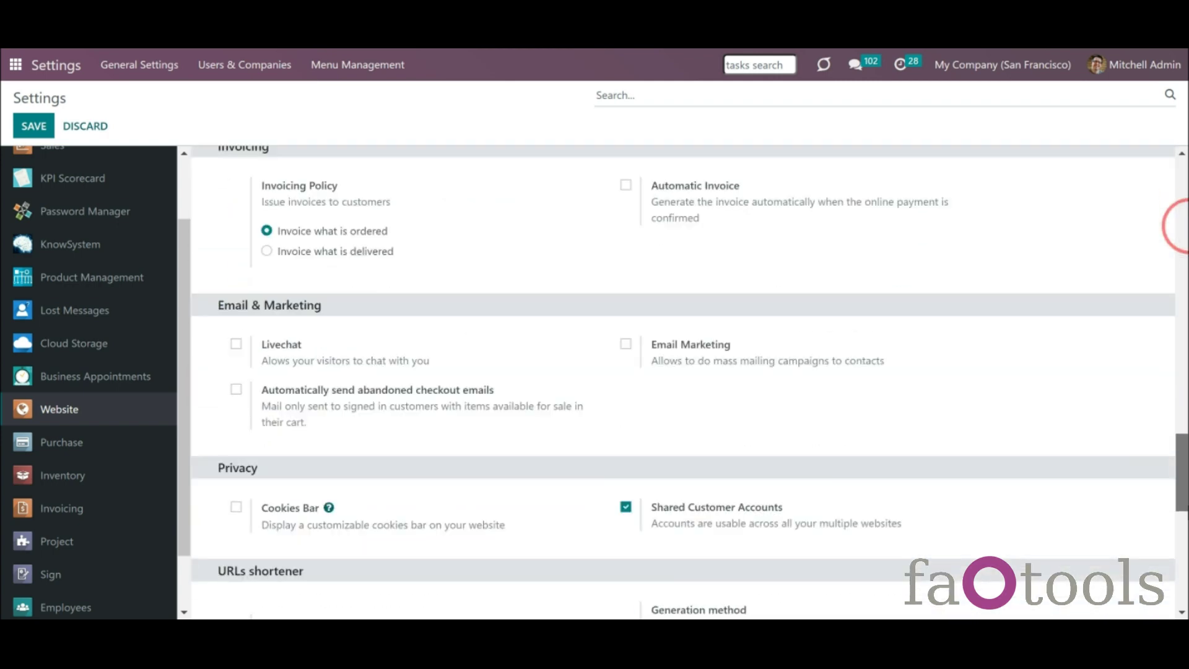
{"action": "scroll", "coordinate": [1180, 226], "scroll_direction": "down", "scroll_amount": 5}
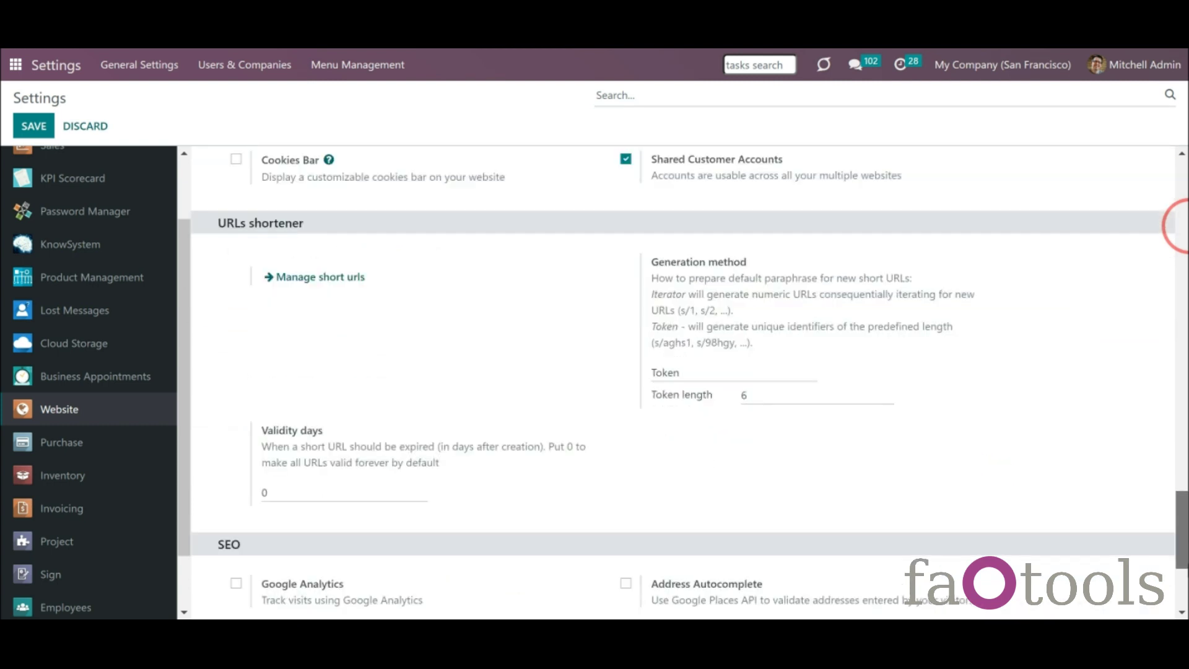
{"action": "scroll", "coordinate": [1180, 226], "scroll_direction": "up", "scroll_amount": 2}
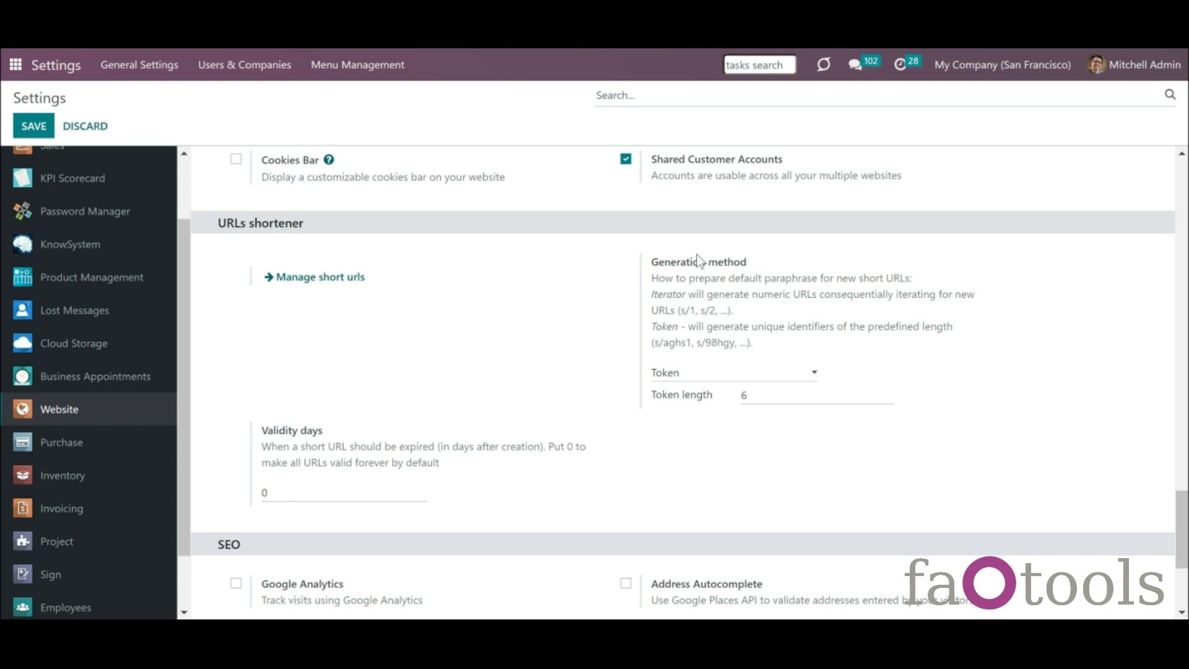
{"action": "left_click", "coordinate": [711, 376]}
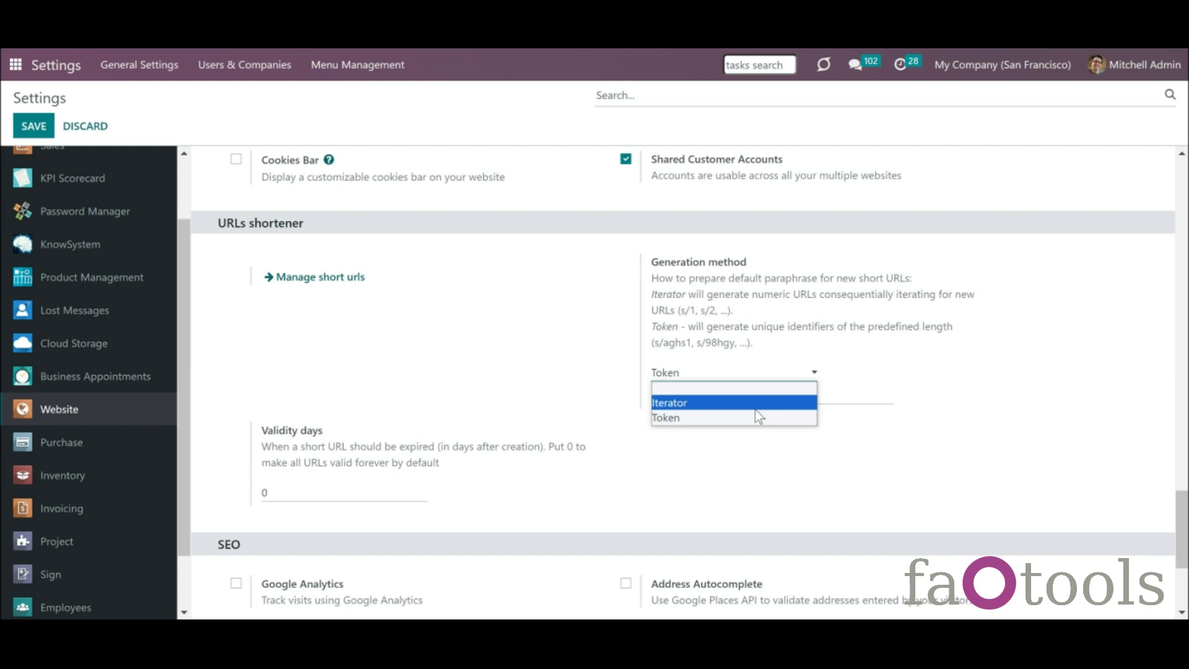
{"action": "left_click", "coordinate": [684, 317]}
- Keep Token as the generation method and change the token length from 6 to 8
{"action": "mouse_move", "coordinate": [670, 311]}
{"action": "left_mouse_down"}
{"action": "mouse_move", "coordinate": [751, 311]}
{"action": "mouse_move", "coordinate": [661, 310]}
{"action": "mouse_move", "coordinate": [675, 317]}
{"action": "left_mouse_up"}
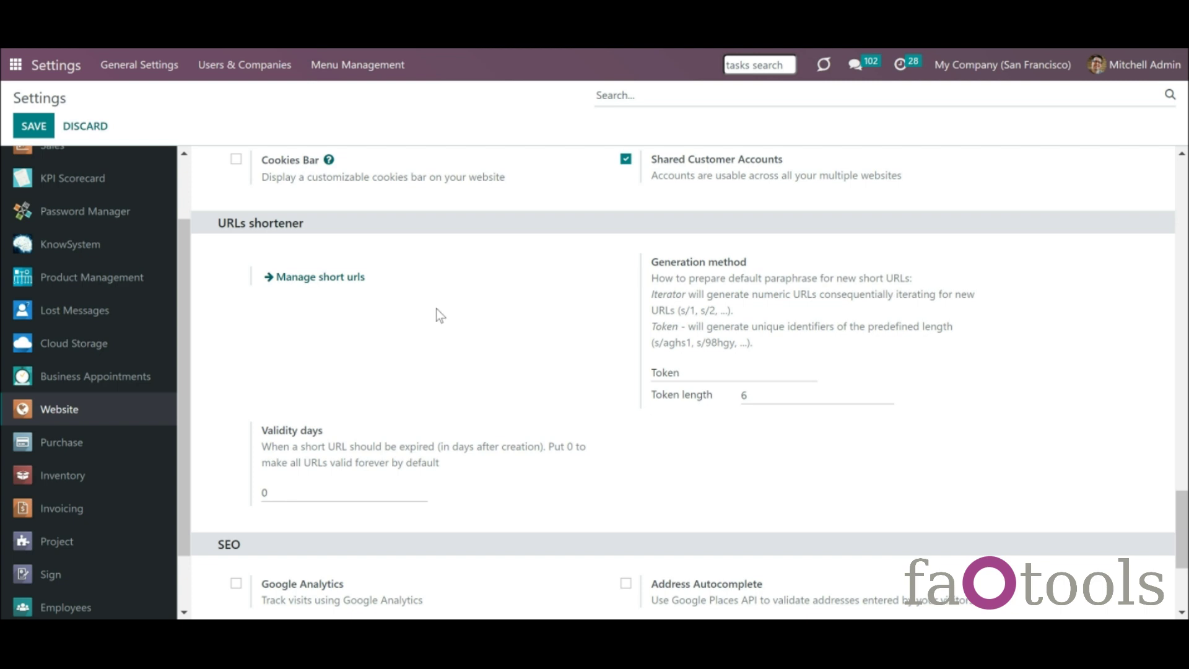
{"action": "left_click", "coordinate": [690, 376]}
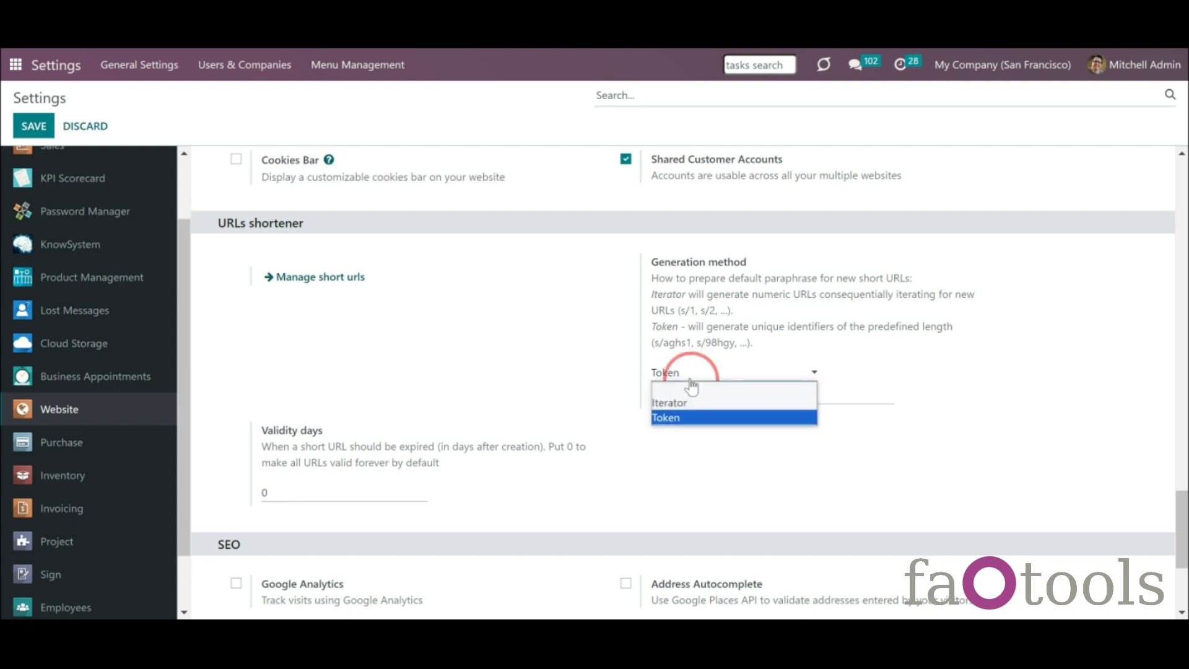
{"action": "left_click", "coordinate": [725, 417]}
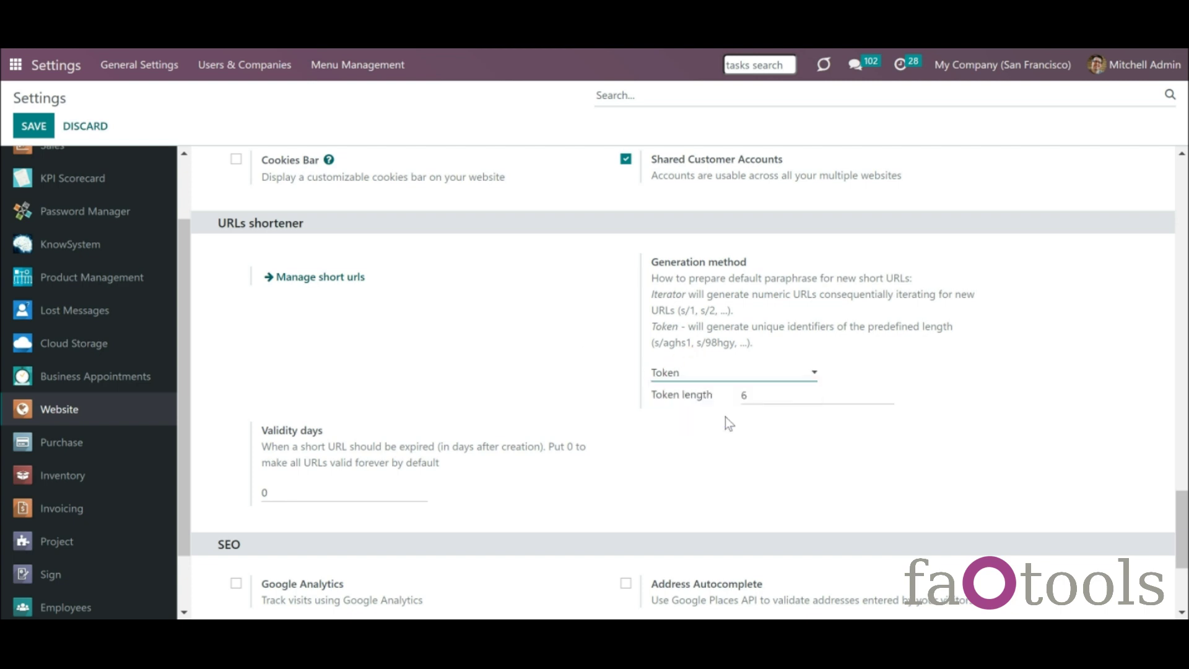
{"action": "left_click", "coordinate": [774, 395]}
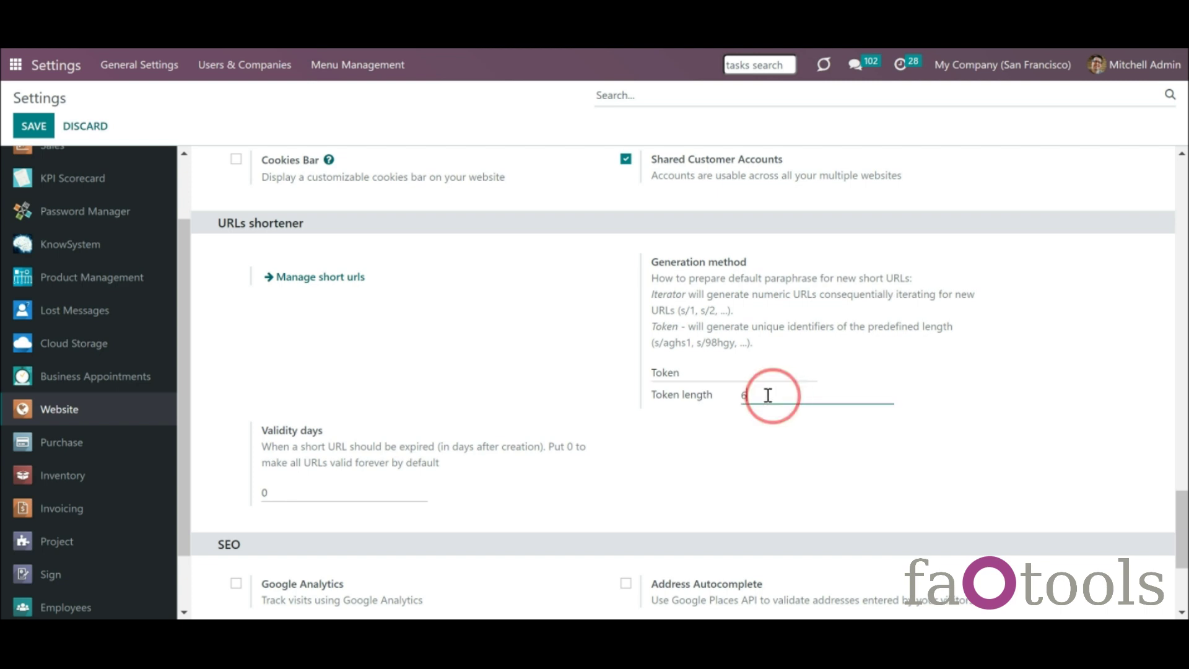
{"action": "double_click", "coordinate": [744, 395]}
{"action": "key", "text": "BackSpace"}
{"action": "type", "text": "8"}
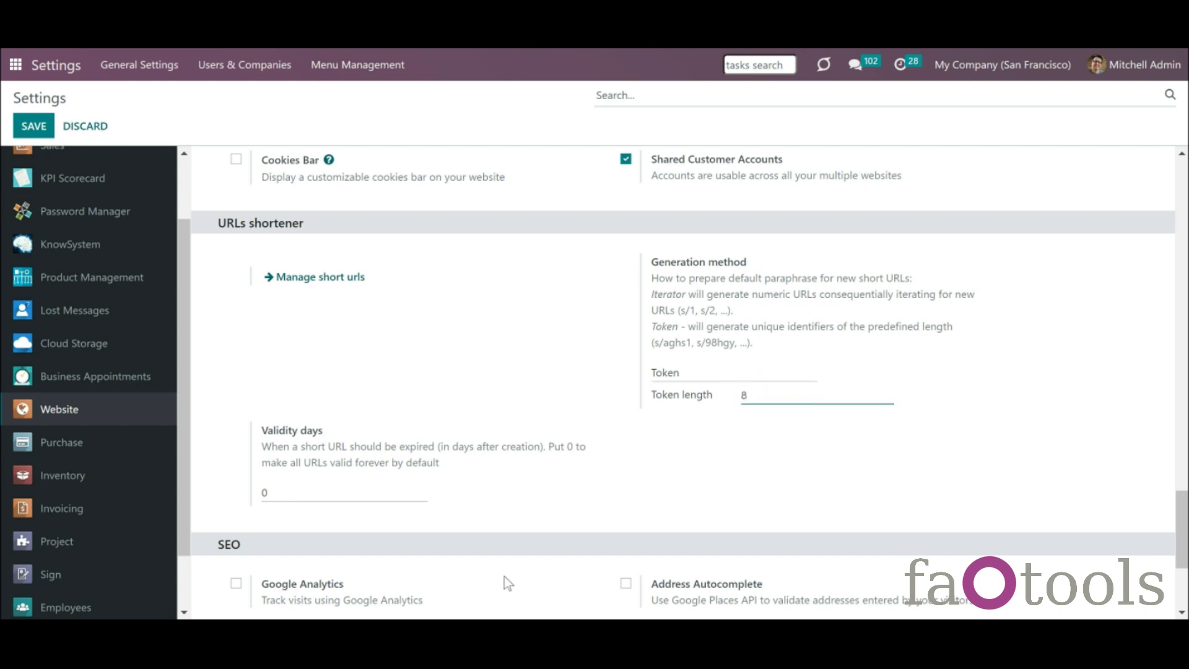
{"action": "left_click", "coordinate": [667, 468]}
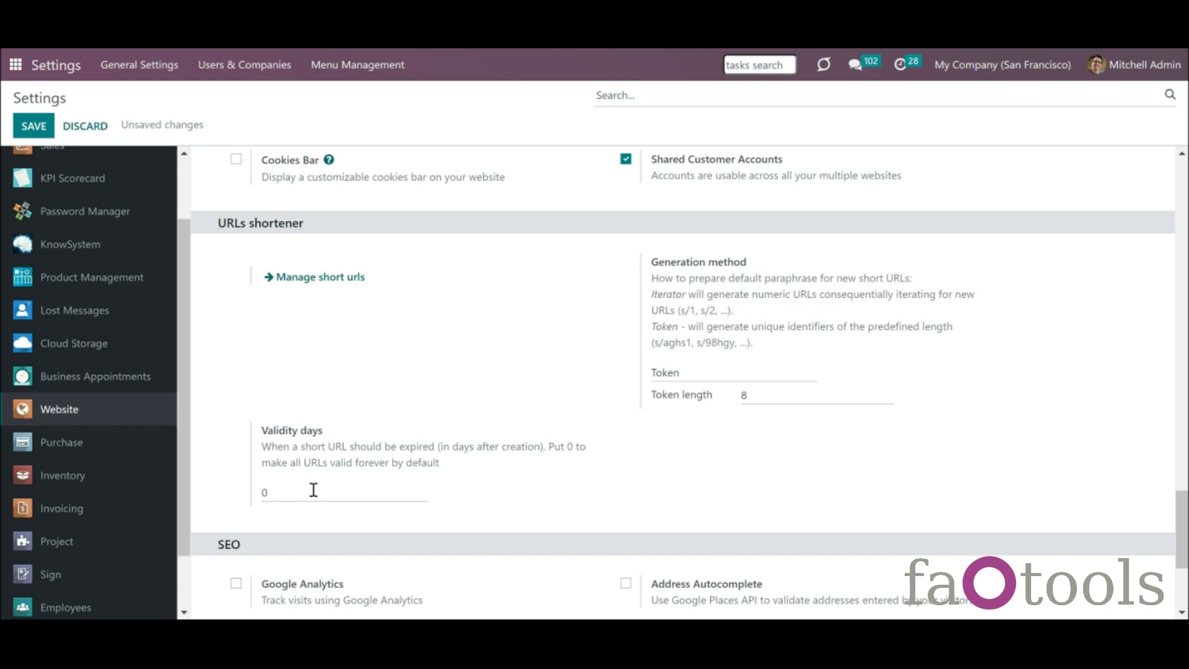
- Set the default validity days to 30 and save the URL shortener settings
{"action": "left_click", "coordinate": [265, 494]}
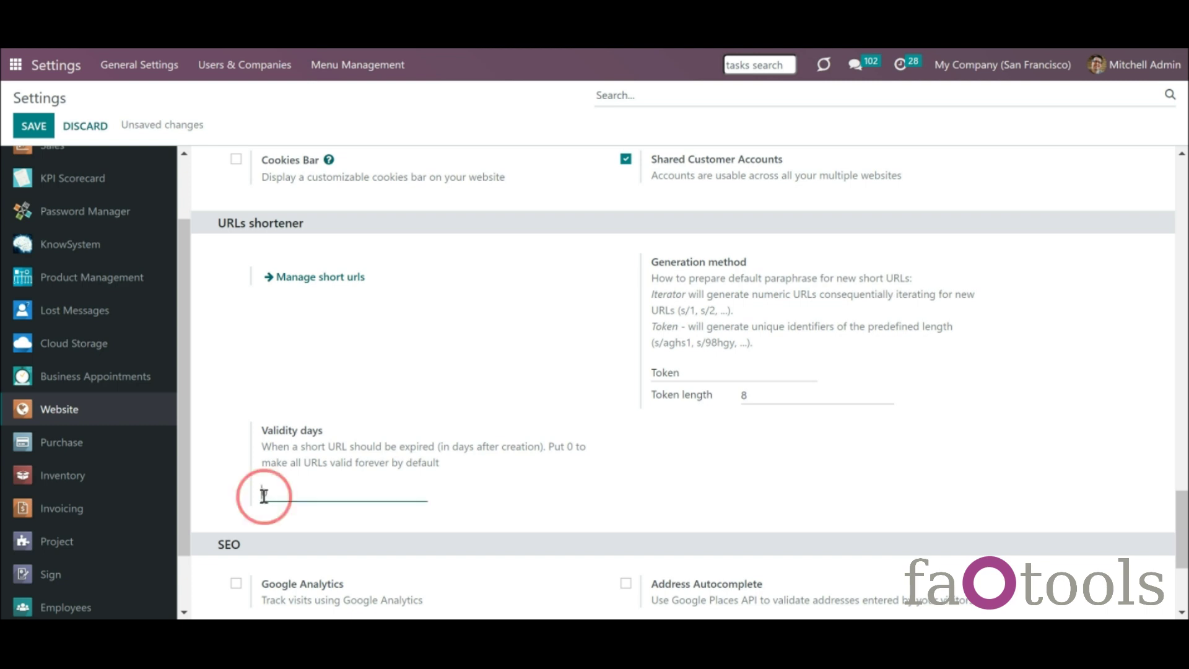
{"action": "type", "text": "30"}
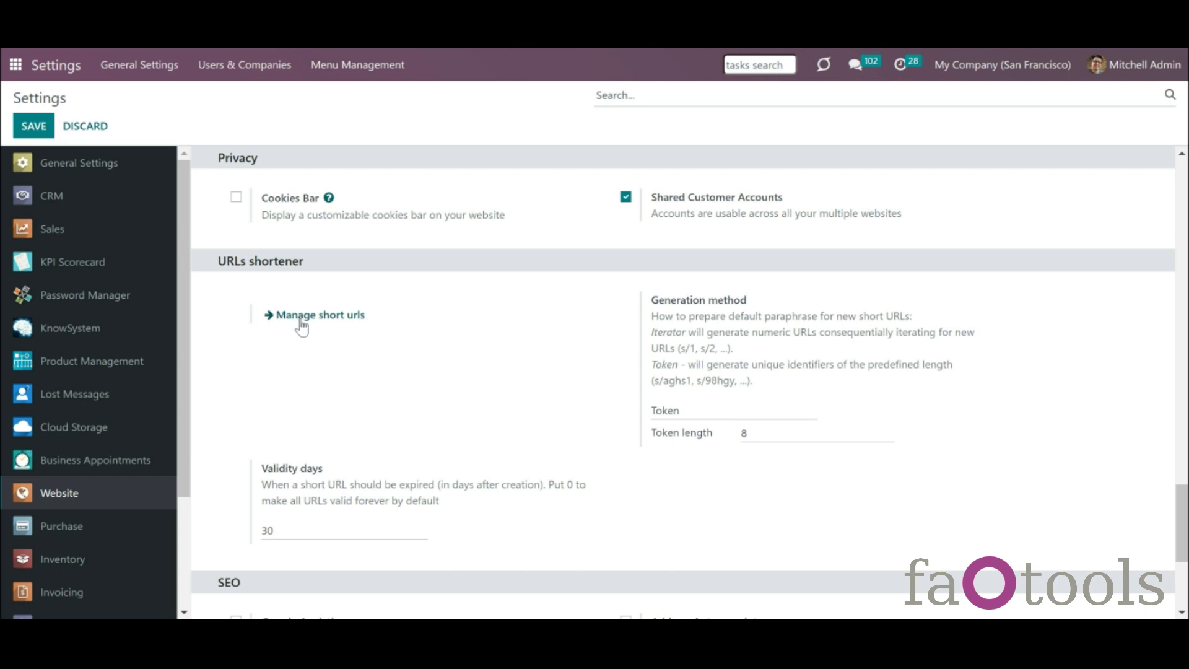
{"action": "left_click", "coordinate": [301, 326]}
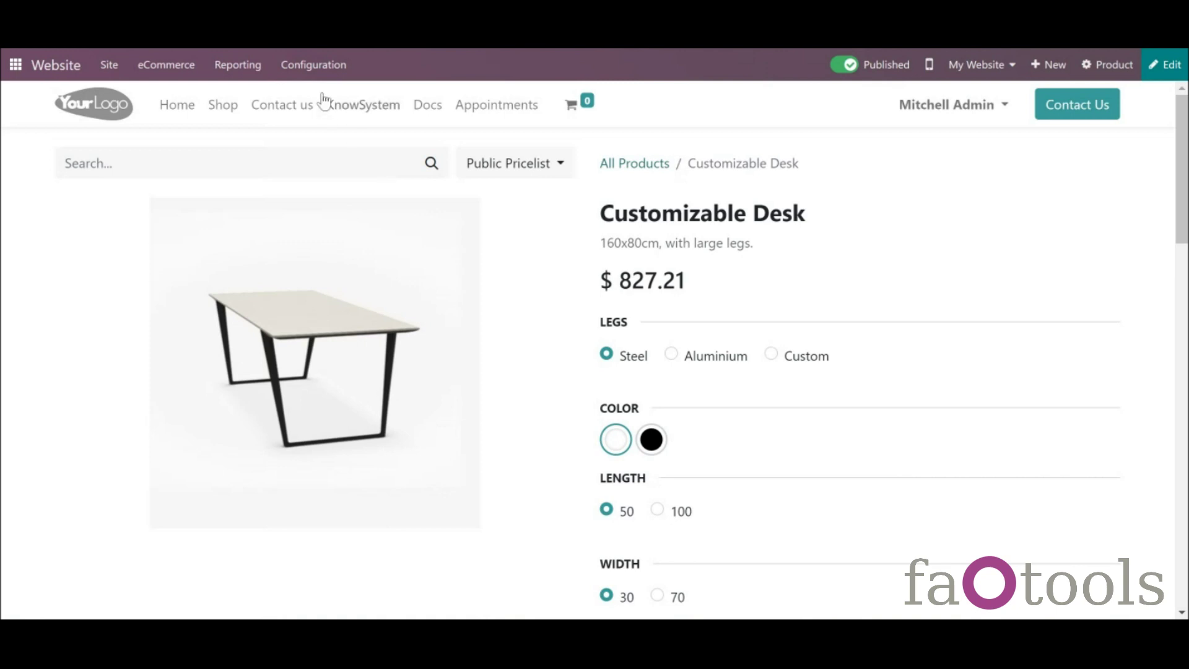
- Open Configuration > Short URLs on the website and open the /s/tz4669 record
{"action": "left_click", "coordinate": [313, 65]}
{"action": "left_click", "coordinate": [324, 144]}
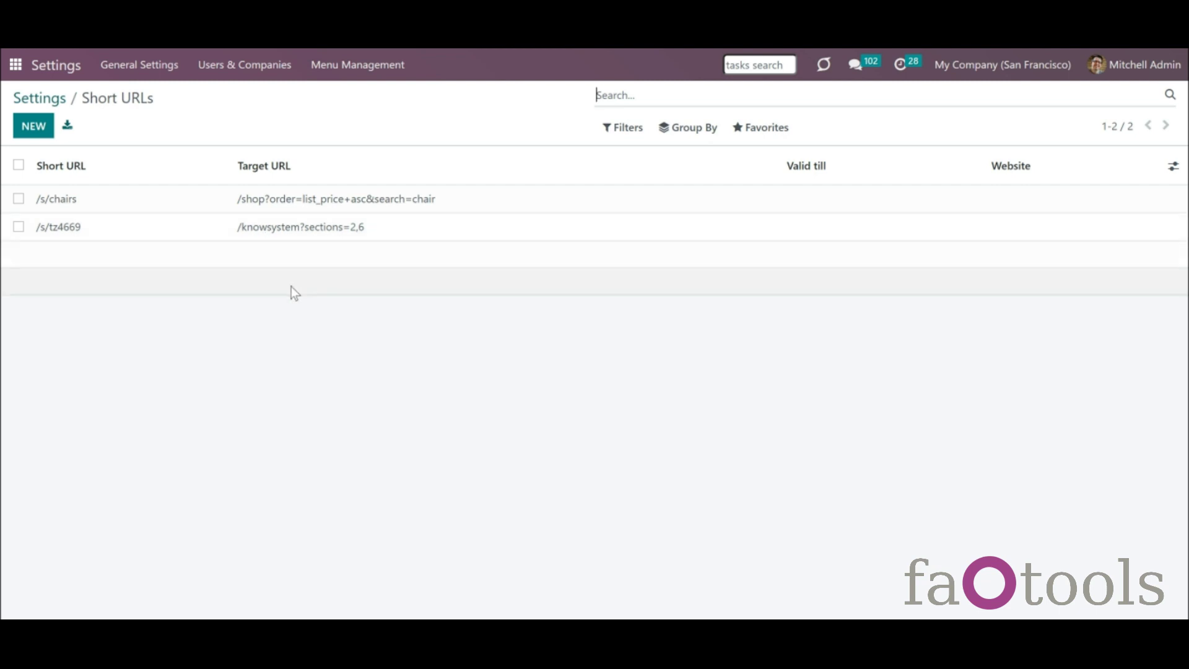
{"action": "left_click", "coordinate": [820, 235]}
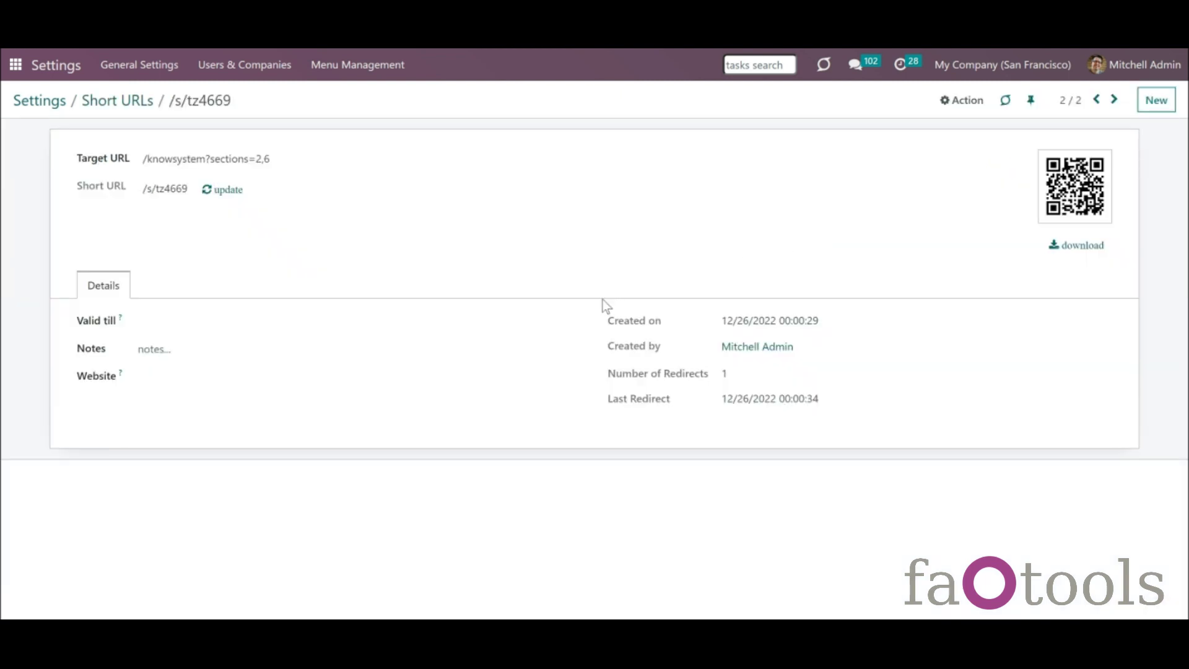
- Set /s/tz4669 to be valid till 10/05/2023 and save the record
{"action": "left_click", "coordinate": [247, 322]}
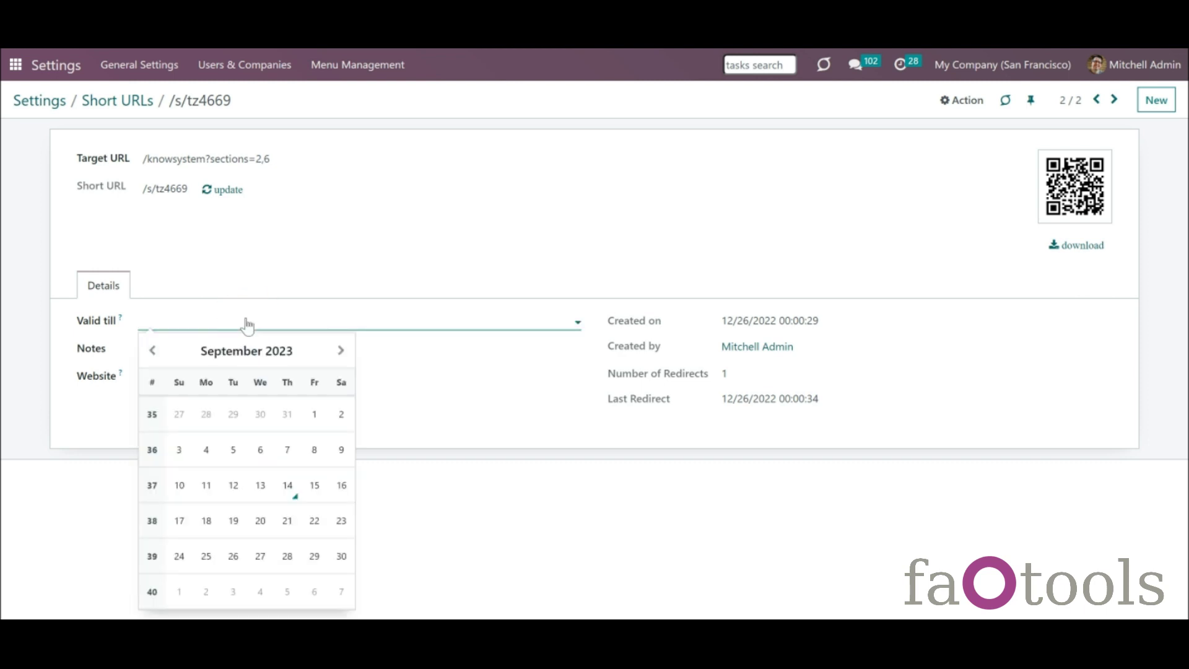
{"action": "left_click", "coordinate": [287, 591]}
{"action": "left_click", "coordinate": [251, 102]}
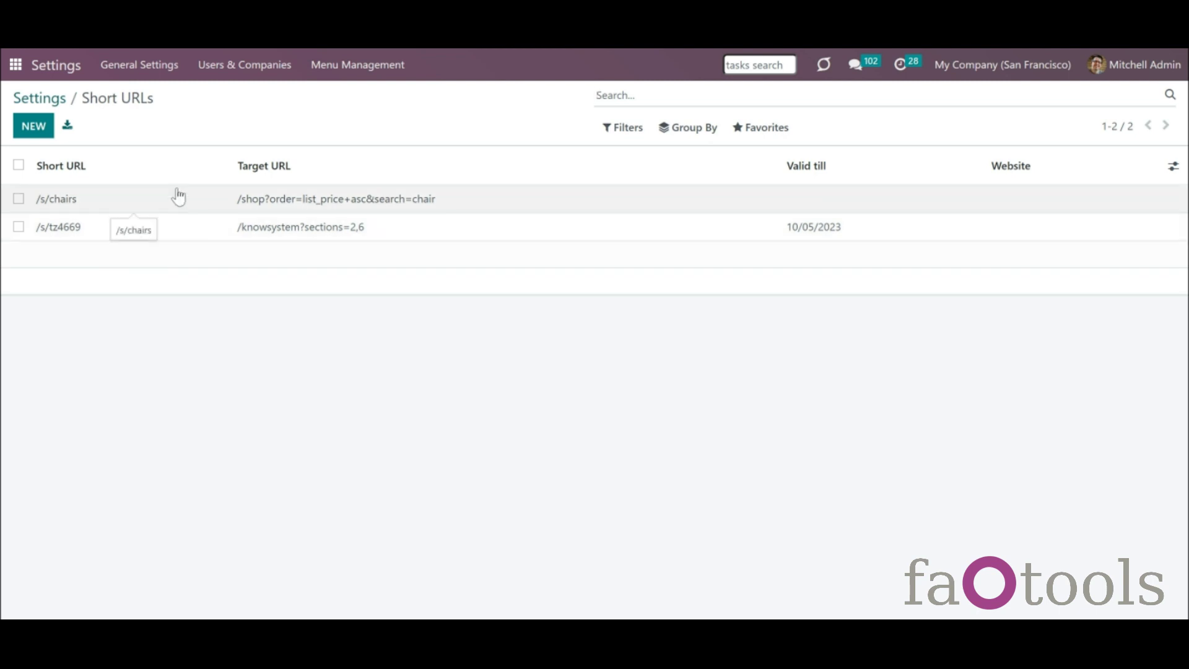
- Group the short URLs by Target URL and expand both target URL groups
{"action": "left_click", "coordinate": [687, 127]}
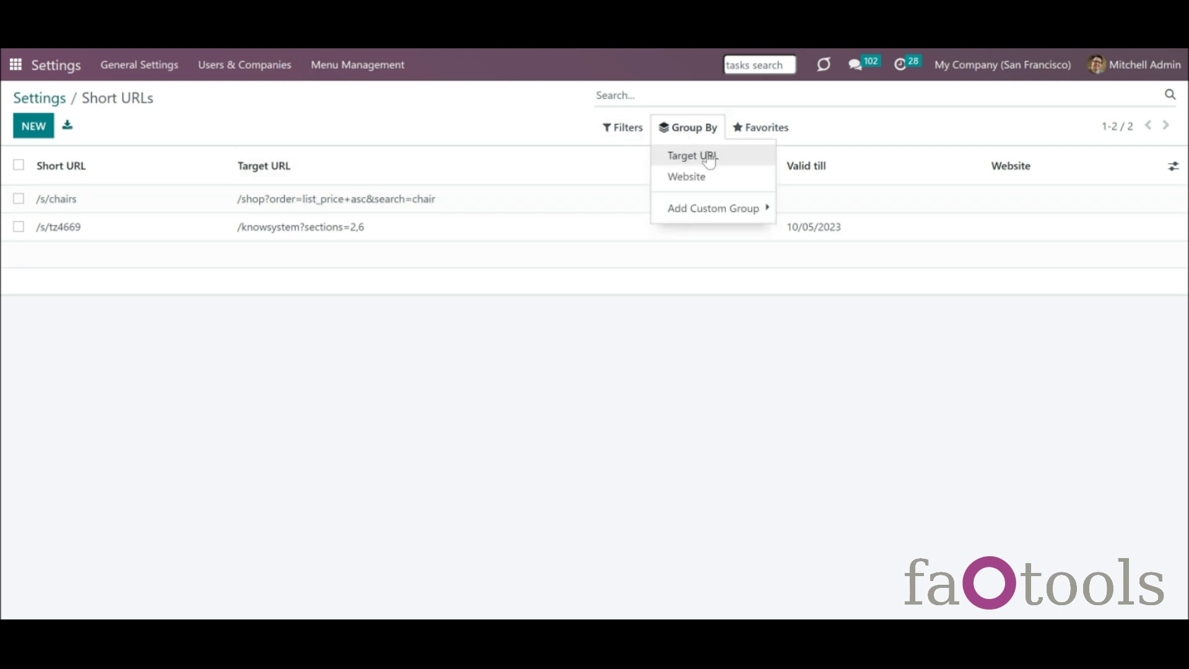
{"action": "left_click", "coordinate": [710, 156]}
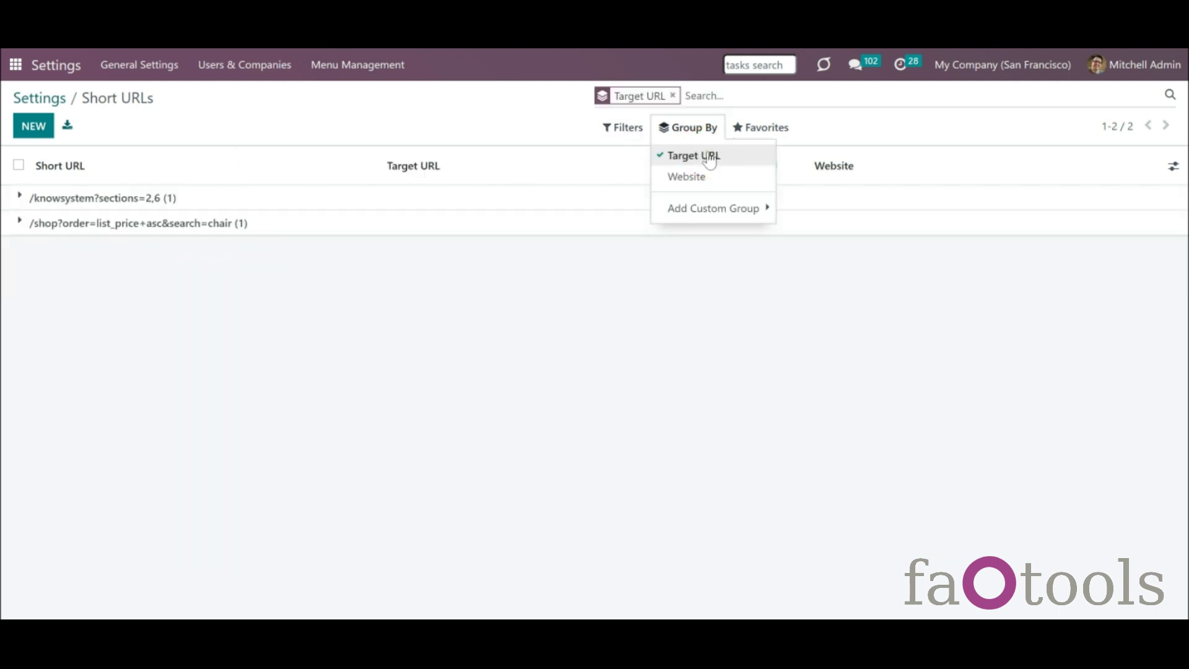
{"action": "left_click", "coordinate": [94, 250]}
{"action": "left_click", "coordinate": [17, 216]}
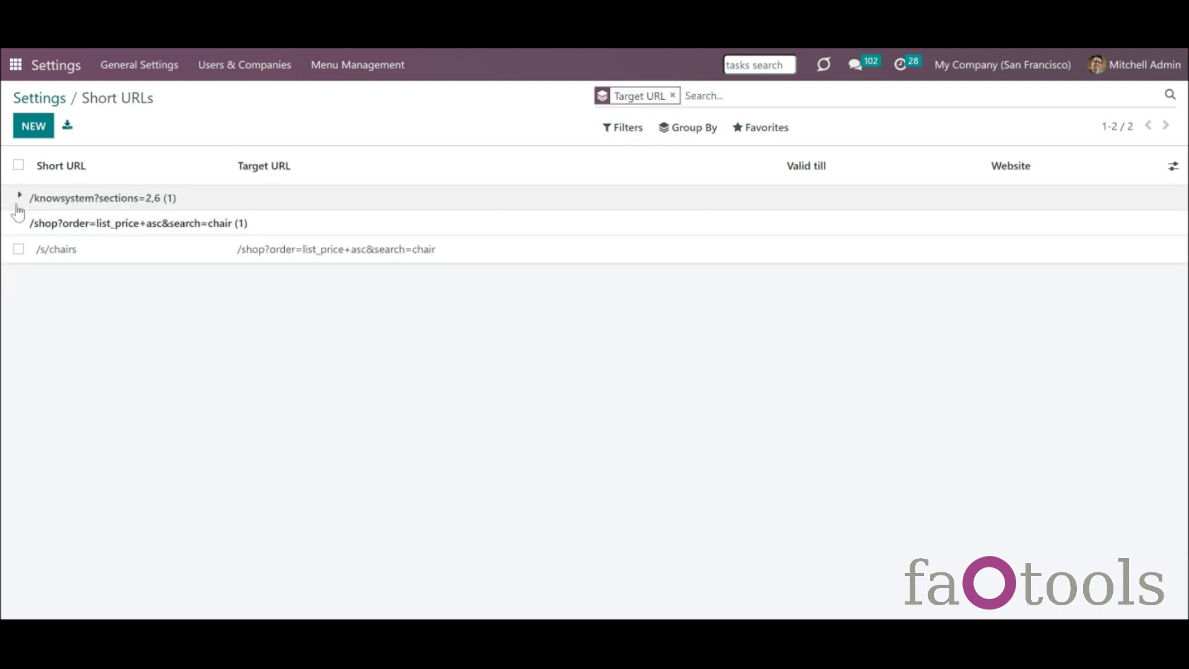
{"action": "left_click", "coordinate": [17, 203]}
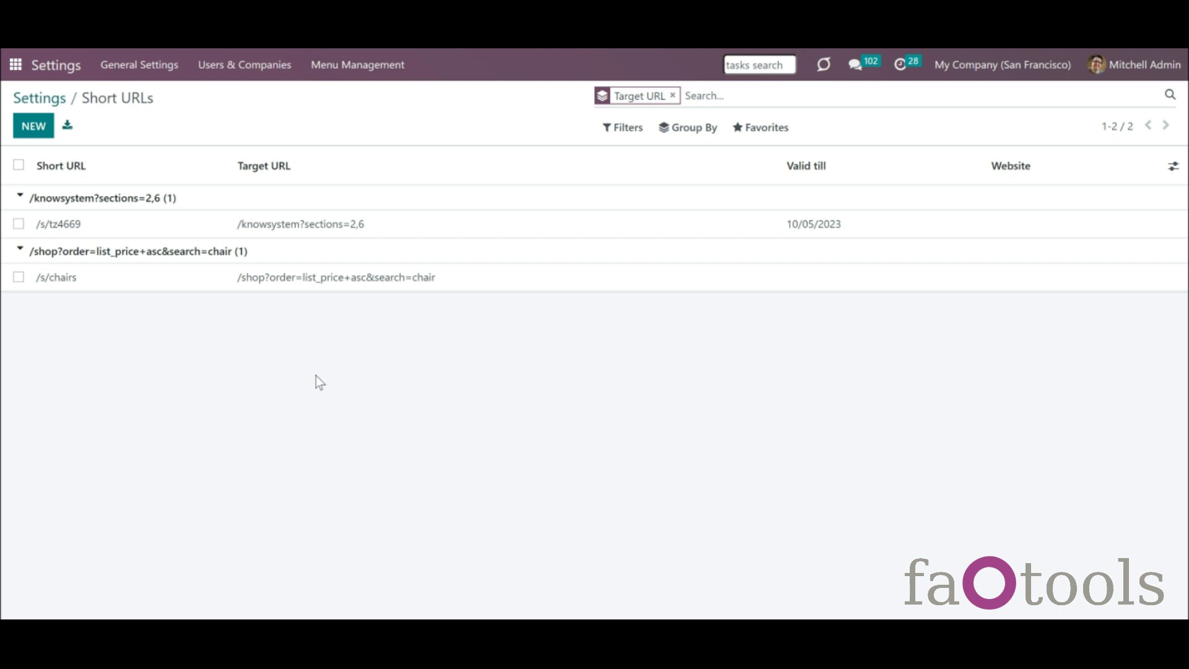
- Select /s/tz4669 and /s/chairs, view the bulk Action menu, then clear the selection
{"action": "left_click", "coordinate": [19, 224]}
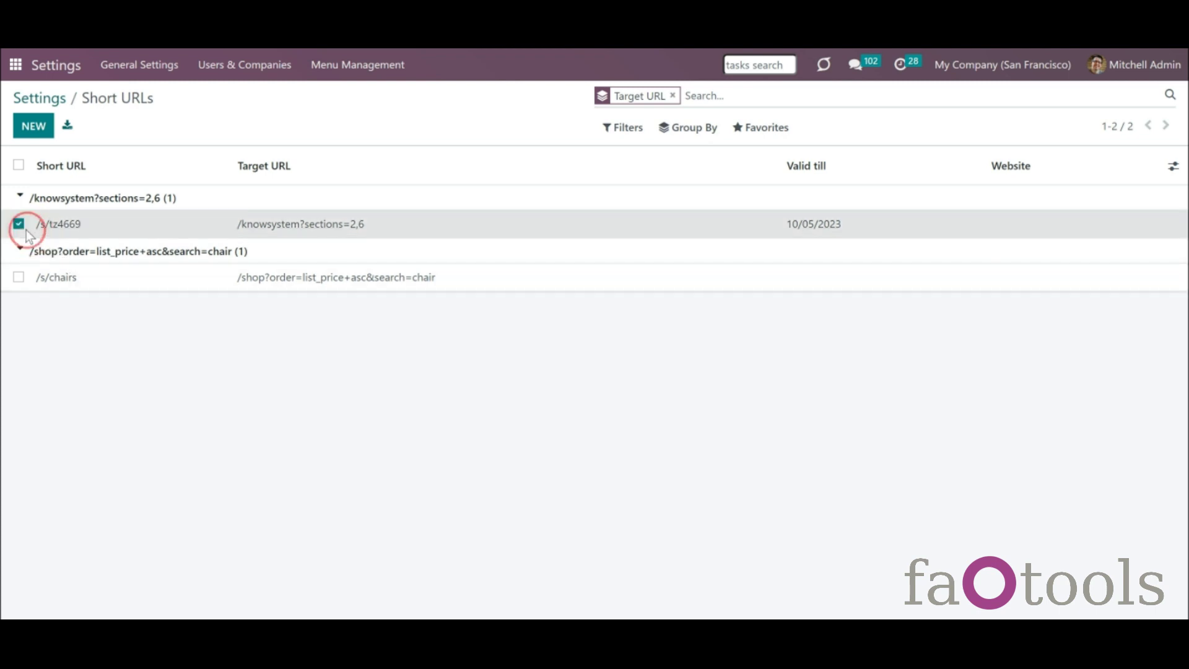
{"action": "left_click", "coordinate": [19, 278]}
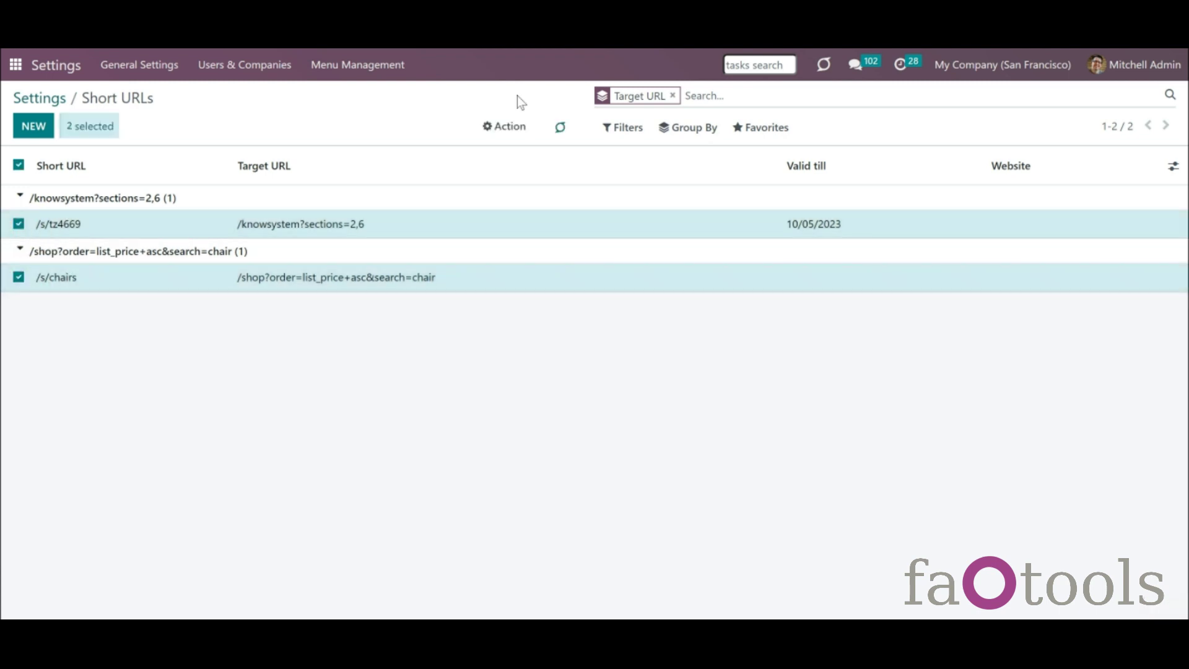
{"action": "left_click", "coordinate": [507, 127]}
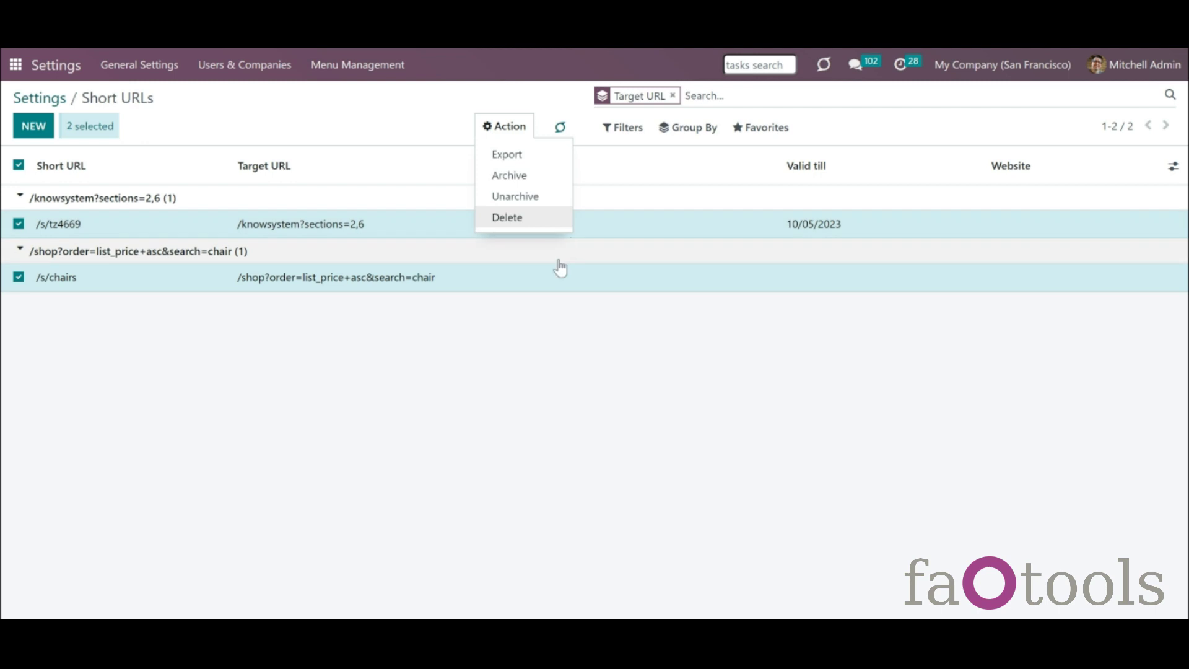
{"action": "left_click", "coordinate": [511, 345]}
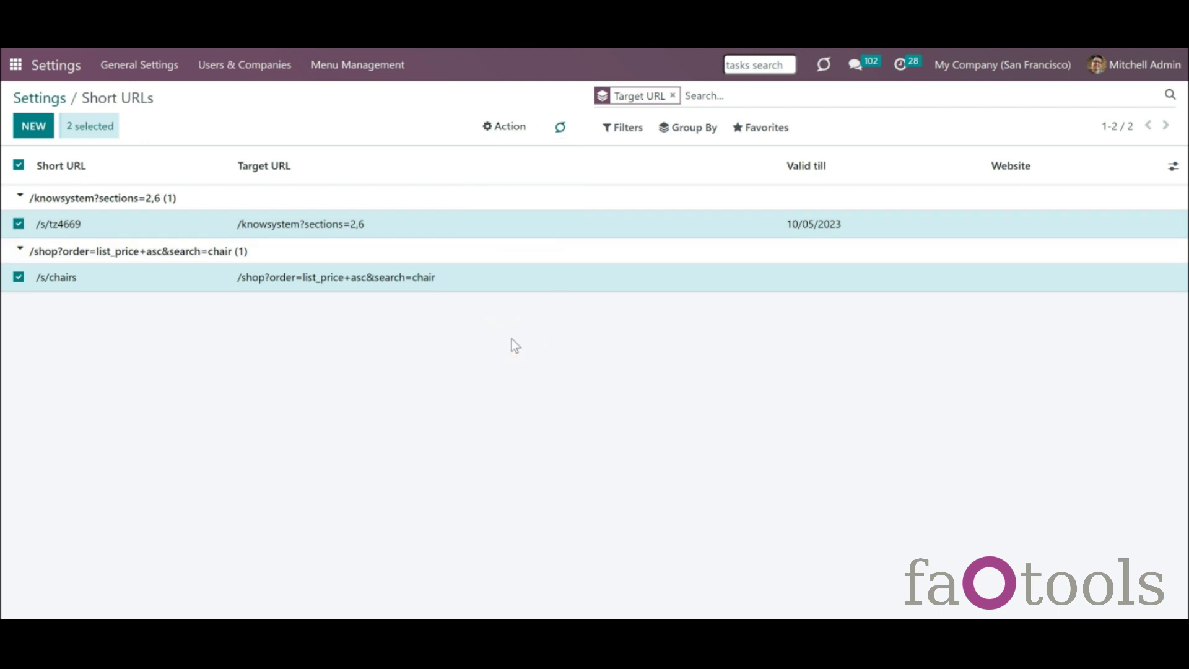
{"action": "left_click", "coordinate": [19, 165]}
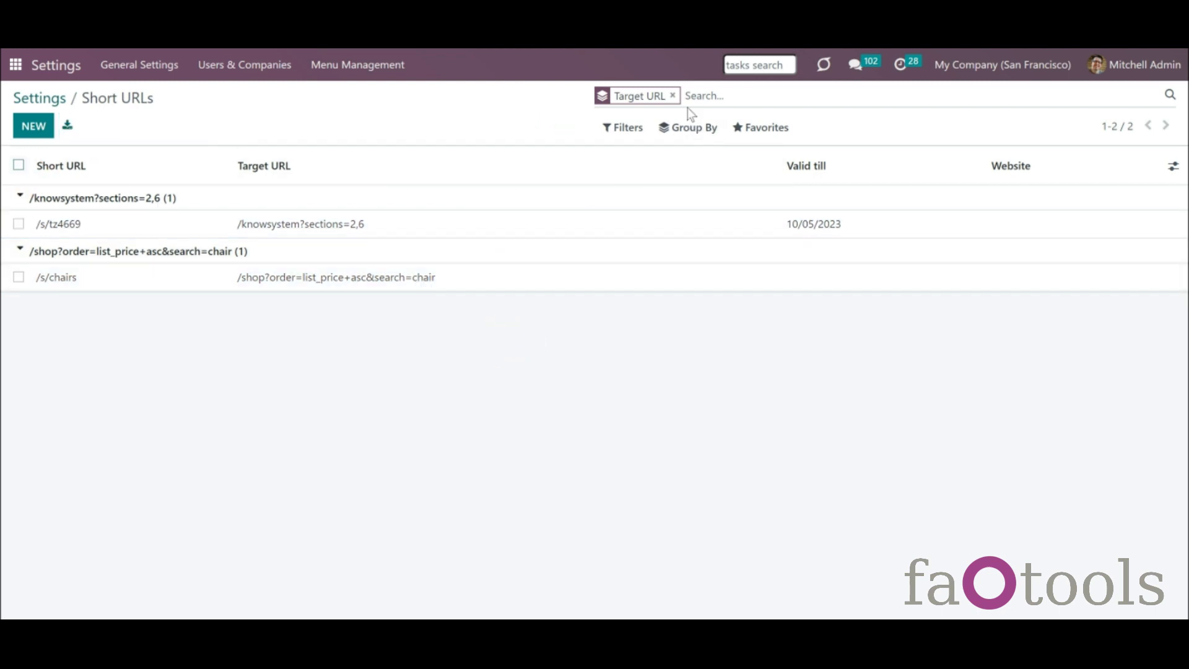
- Remove the grouping and start a new short URL targeting /shop/customizable-desk-9
{"action": "left_click", "coordinate": [673, 96]}
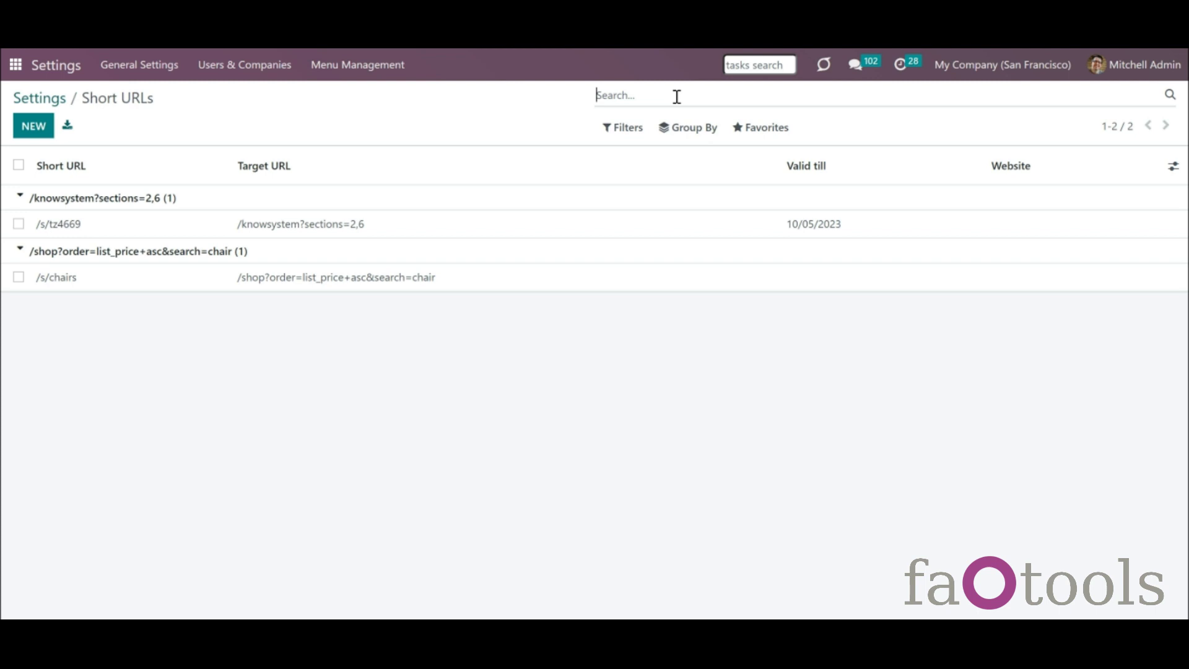
{"action": "left_click", "coordinate": [34, 127]}
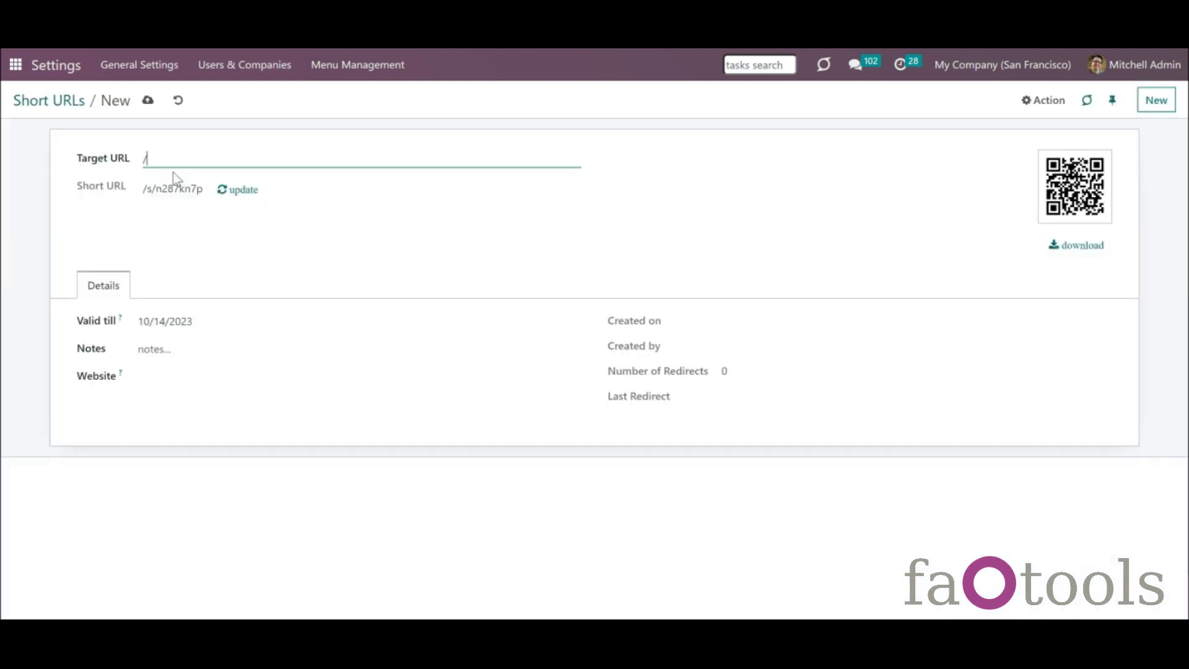
{"action": "type", "text": "//shop/customizable-desk-9"}
{"action": "left_click", "coordinate": [147, 161]}
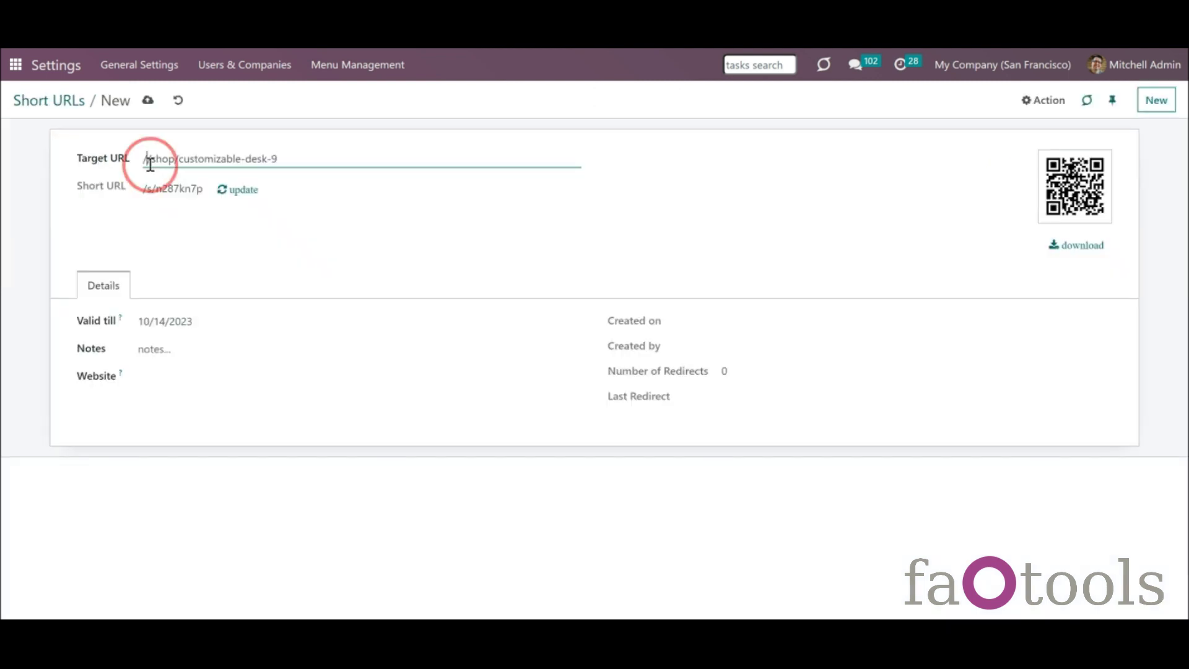
{"action": "key", "text": "BackSpace"}
{"action": "left_click", "coordinate": [208, 263]}
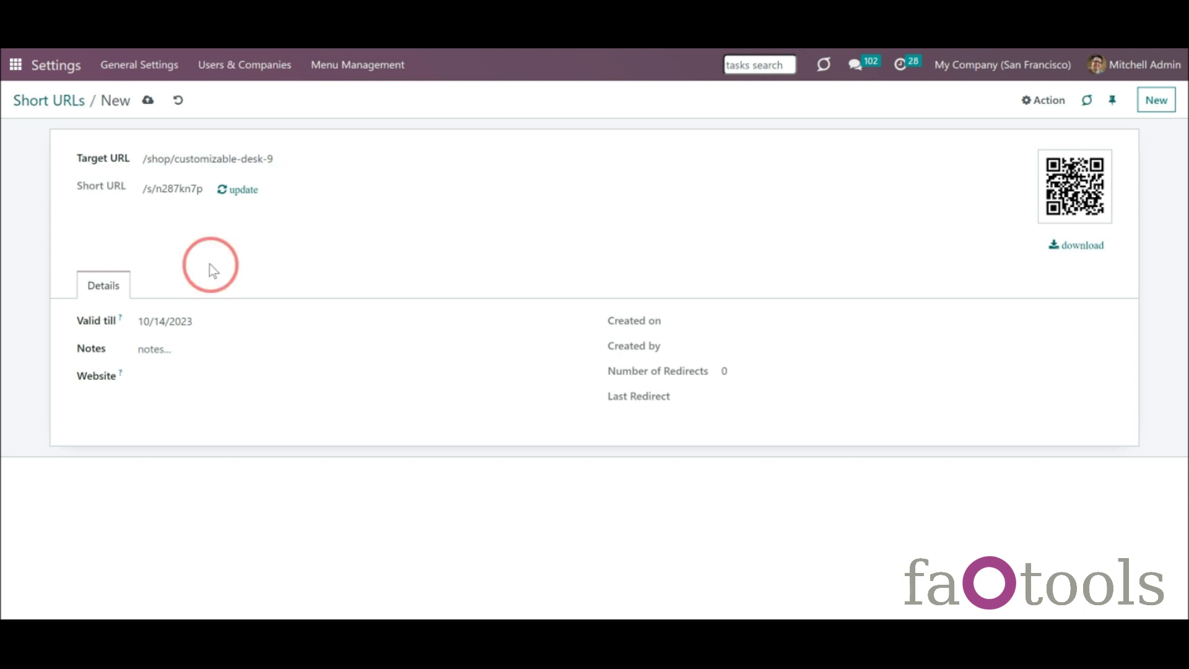
- Add the note 'For the social media campaign', validity till 10/31/2023, My Website, and save
{"action": "left_click", "coordinate": [181, 353]}
{"action": "type", "text": "For the "}
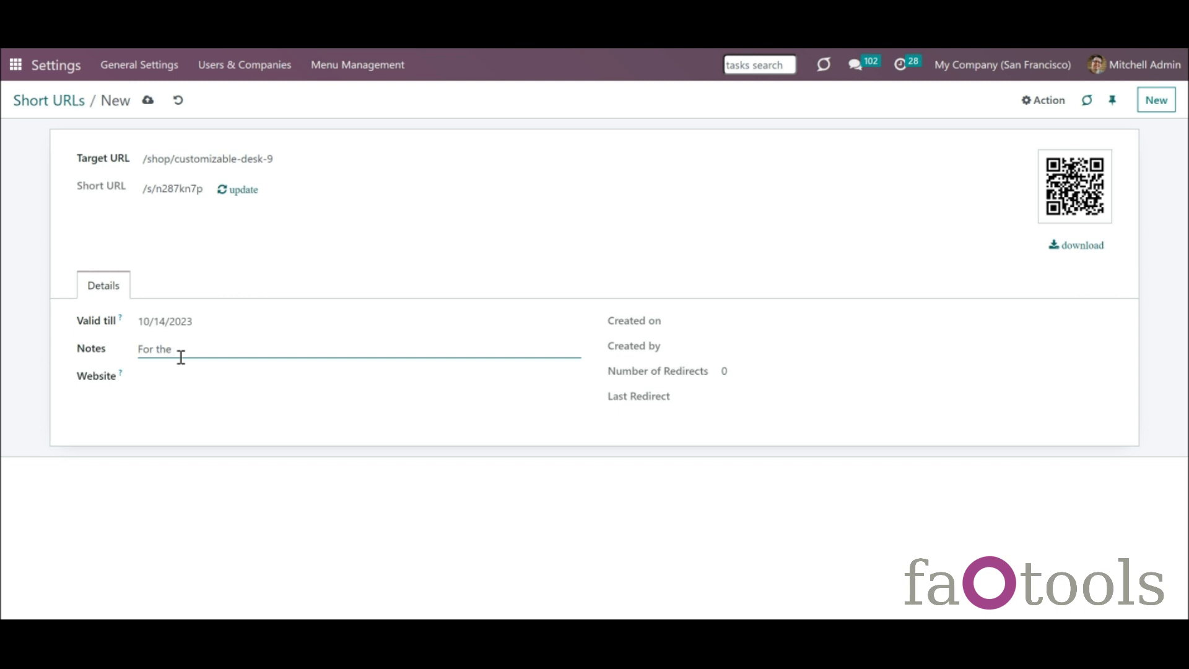
{"action": "type", "text": "secial media campaign"}
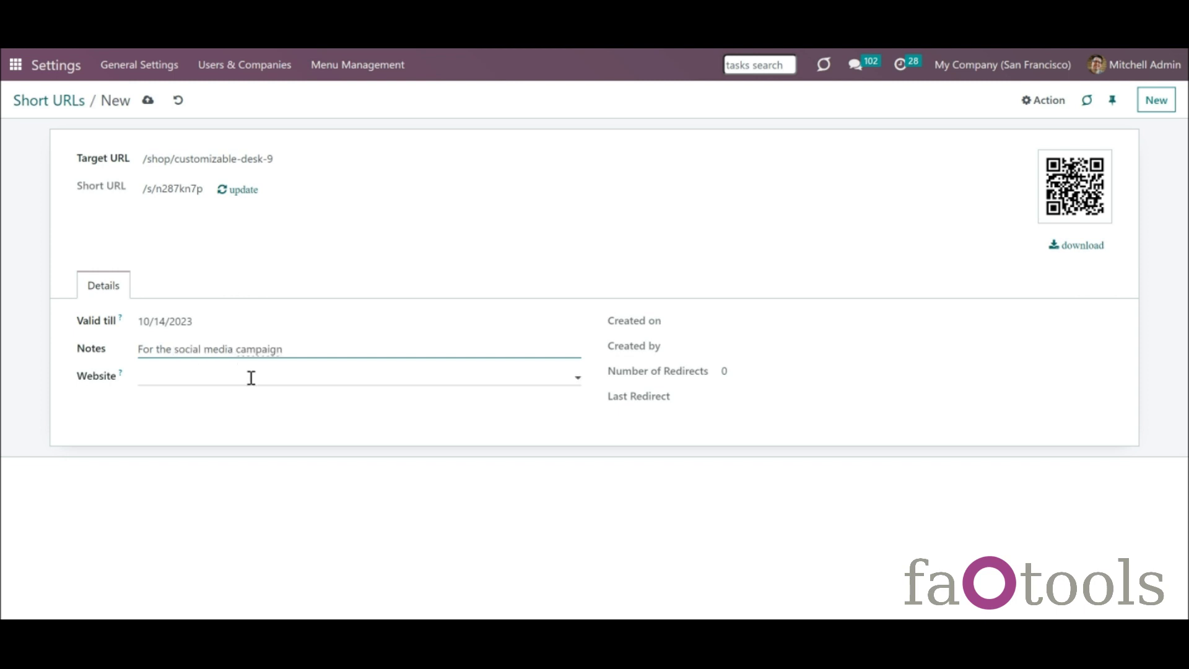
{"action": "left_click", "coordinate": [251, 377]}
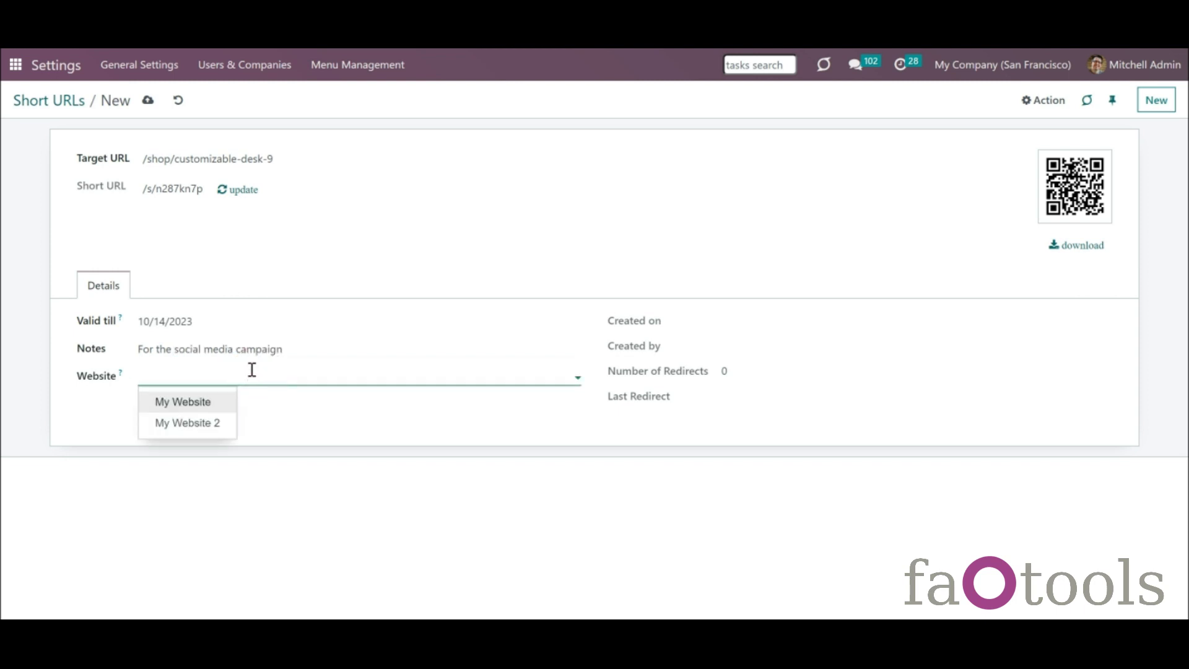
{"action": "left_click", "coordinate": [209, 332]}
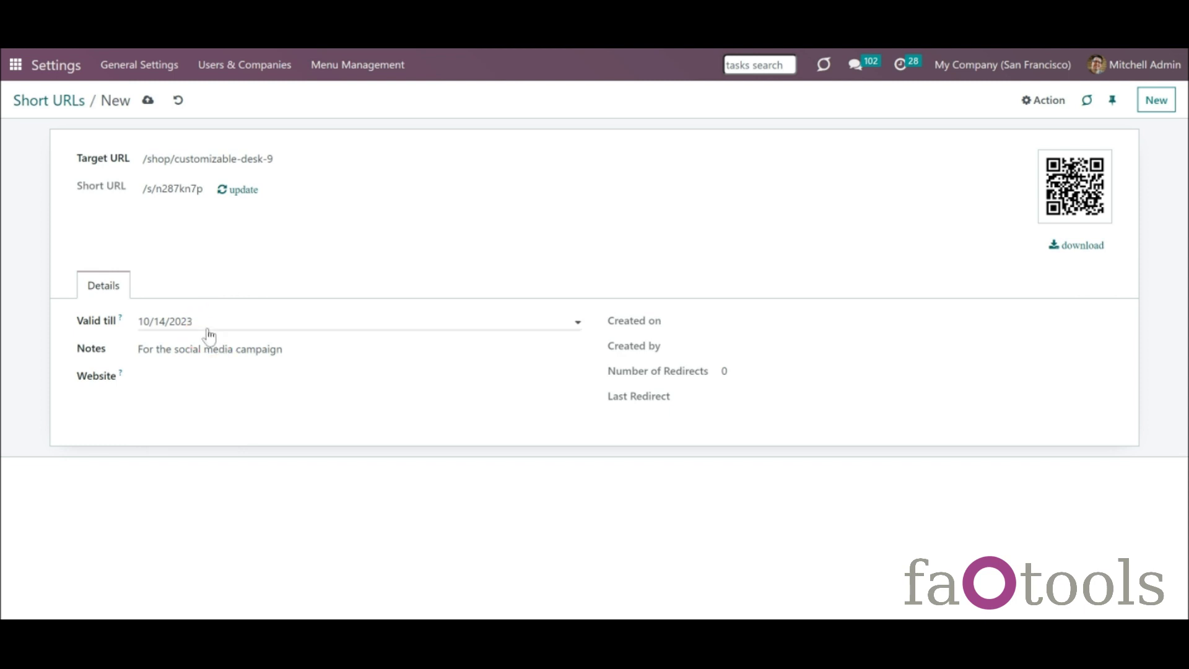
{"action": "left_click", "coordinate": [208, 329]}
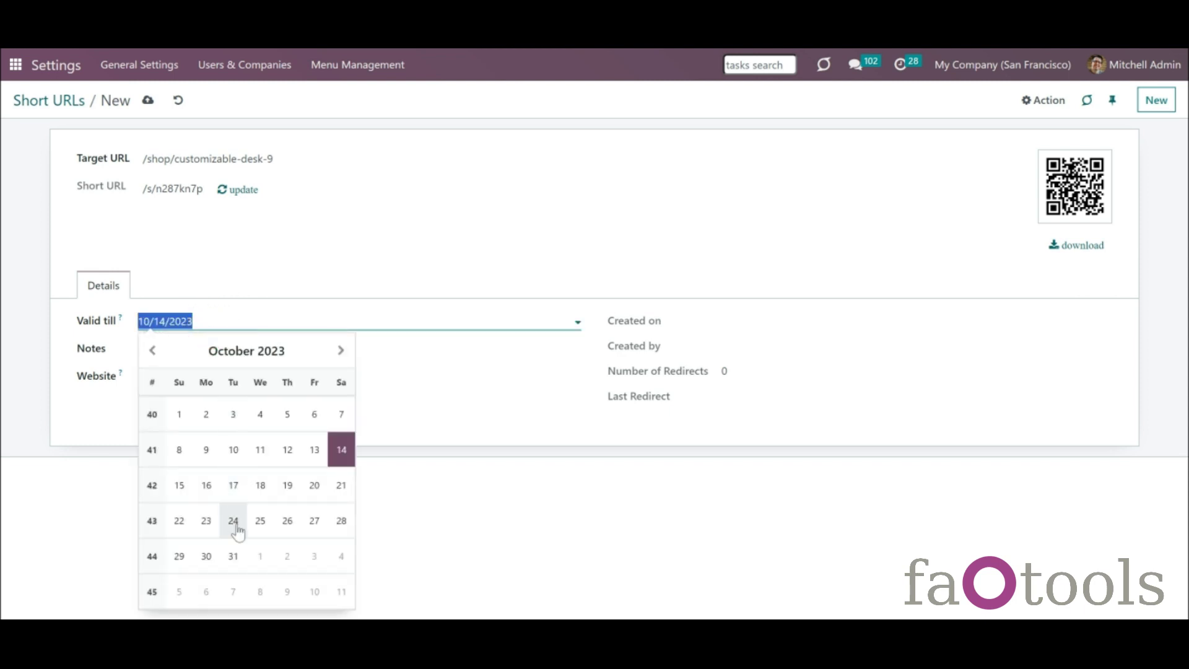
{"action": "left_click", "coordinate": [233, 555]}
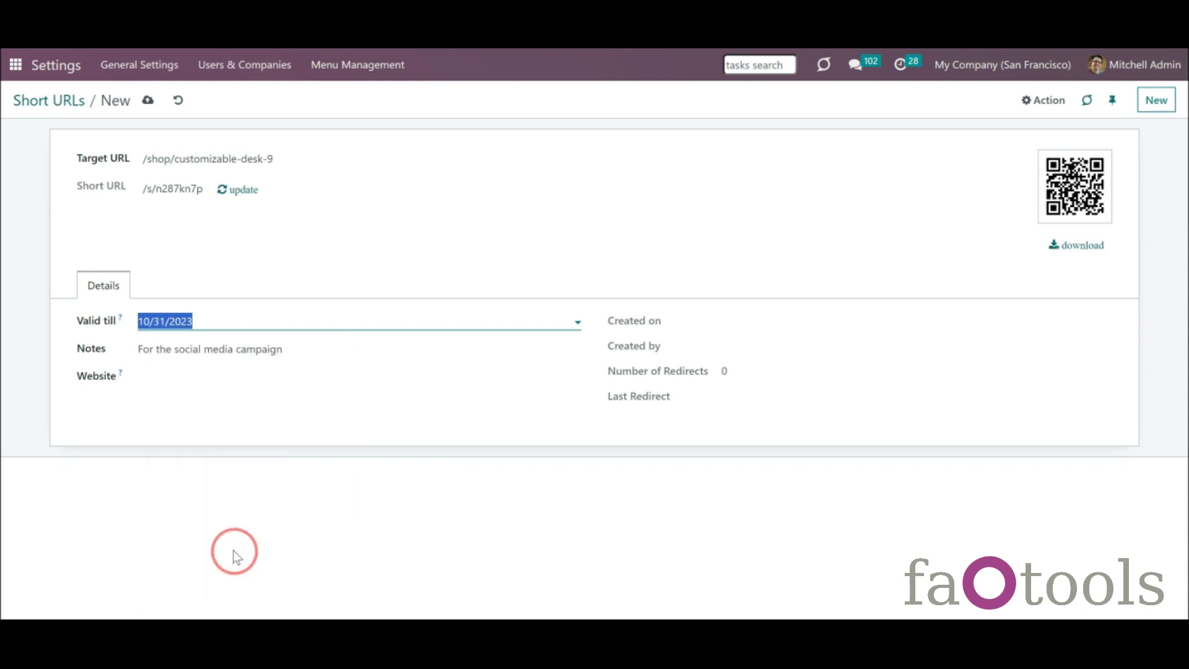
{"action": "left_click", "coordinate": [197, 385]}
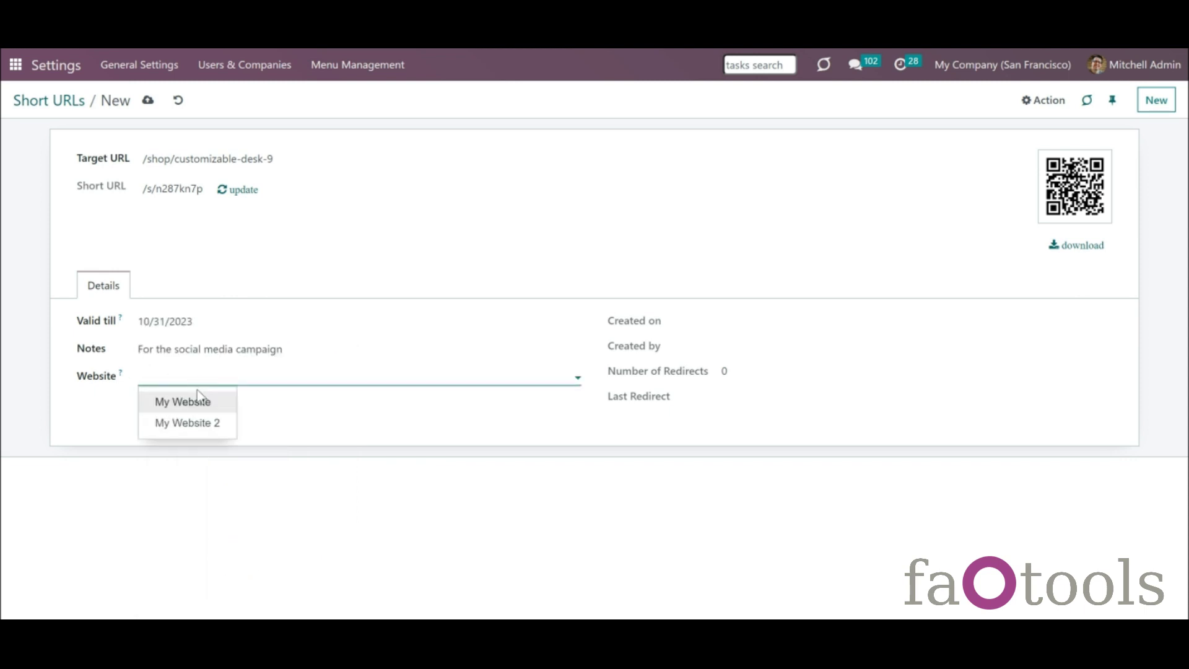
{"action": "left_click", "coordinate": [202, 400]}
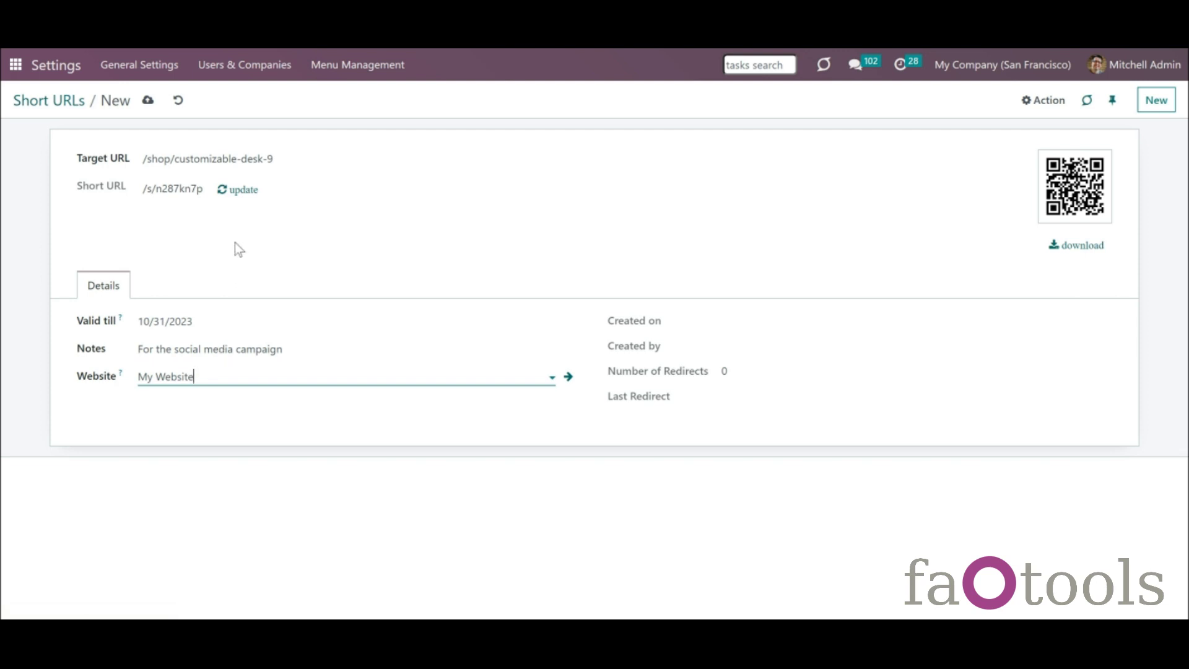
{"action": "left_click", "coordinate": [242, 190]}
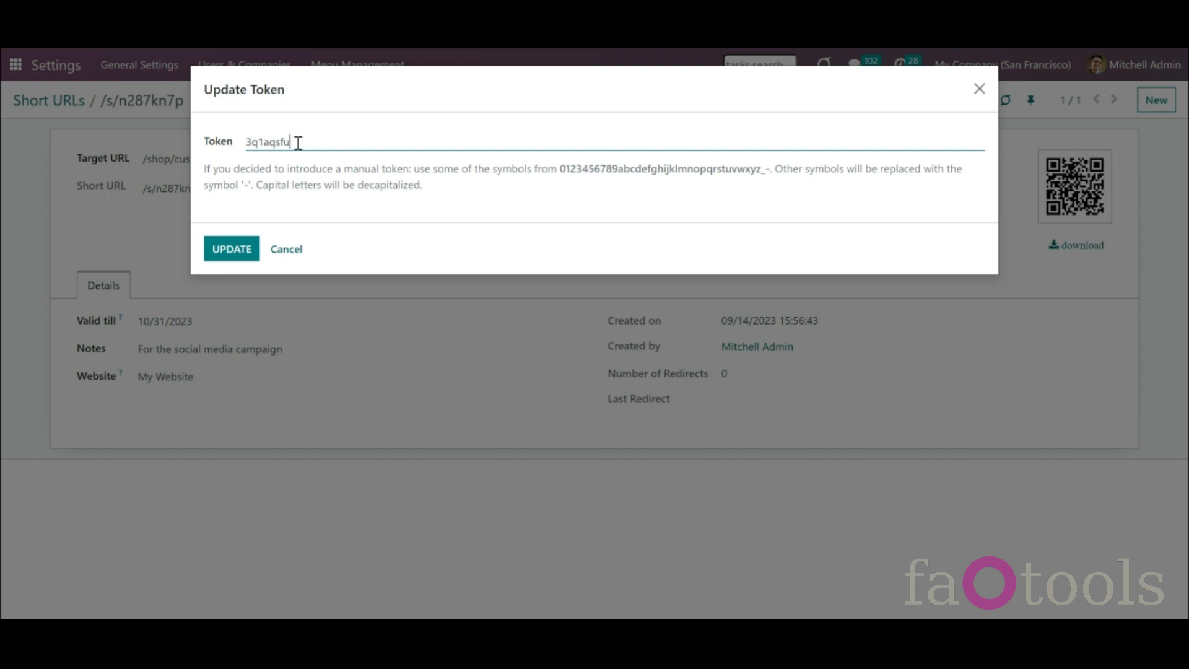
- Replace the desk link's generated token with custom-desk and apply the update
{"action": "left_click_drag", "start_coordinate": [300, 143], "coordinate": [244, 151]}
{"action": "type", "text": "custom-desk"}
{"action": "left_click", "coordinate": [291, 143]}
{"action": "key", "text": "BackSpace"}
{"action": "type", "text": "Desk"}
{"action": "left_click", "coordinate": [242, 245]}
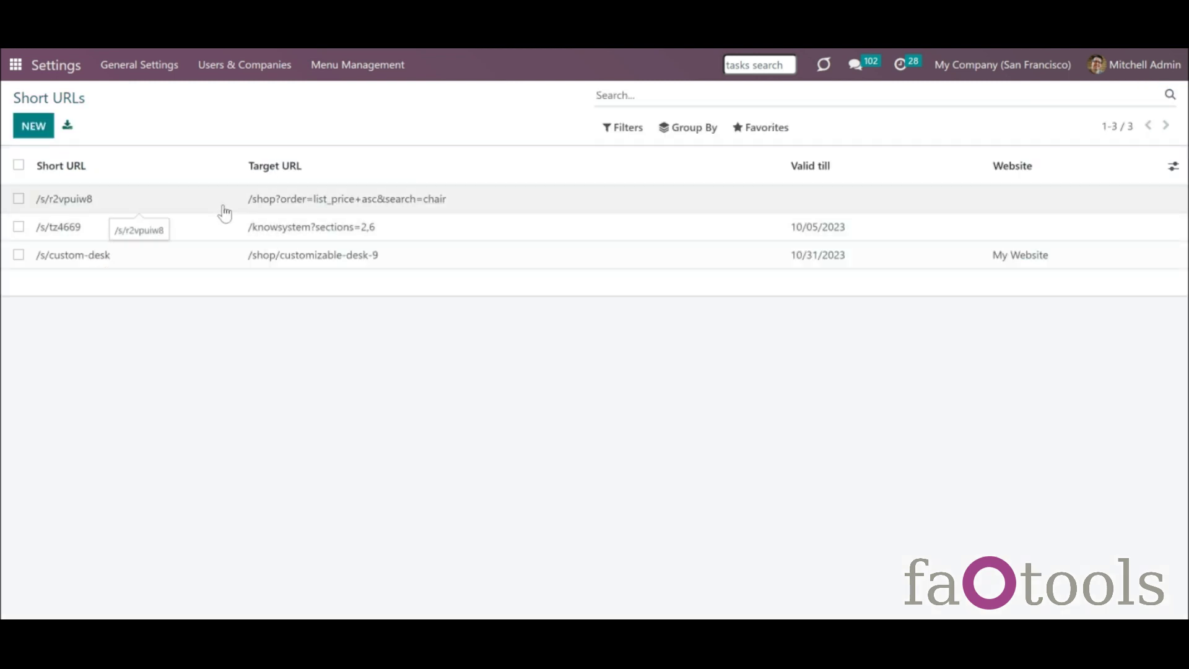
- Replace the /s/r2vpuiw8 short URL's token with the newly suggested random one
{"action": "left_click", "coordinate": [224, 206]}
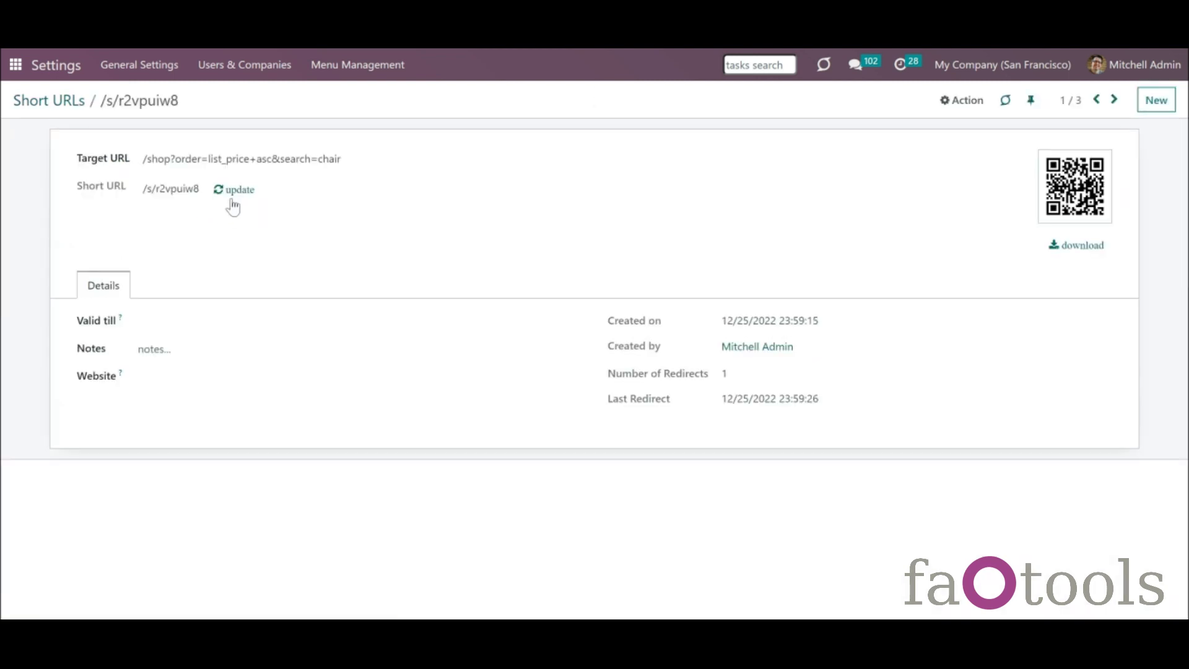
{"action": "left_click", "coordinate": [234, 193]}
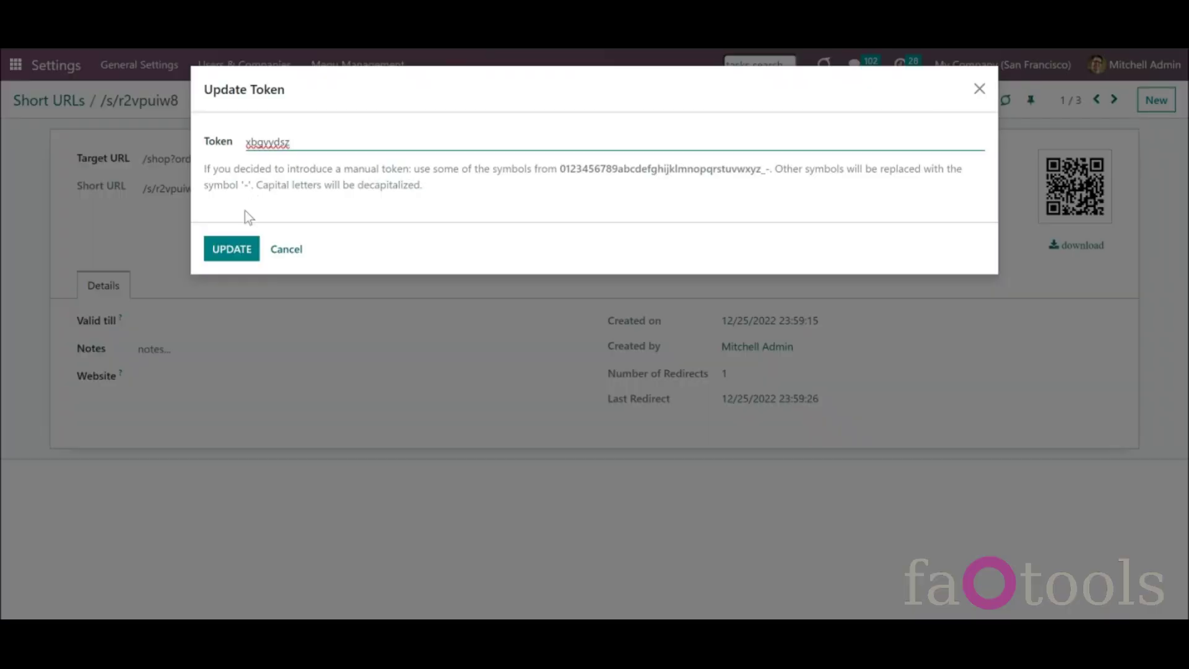
{"action": "left_click", "coordinate": [230, 250]}
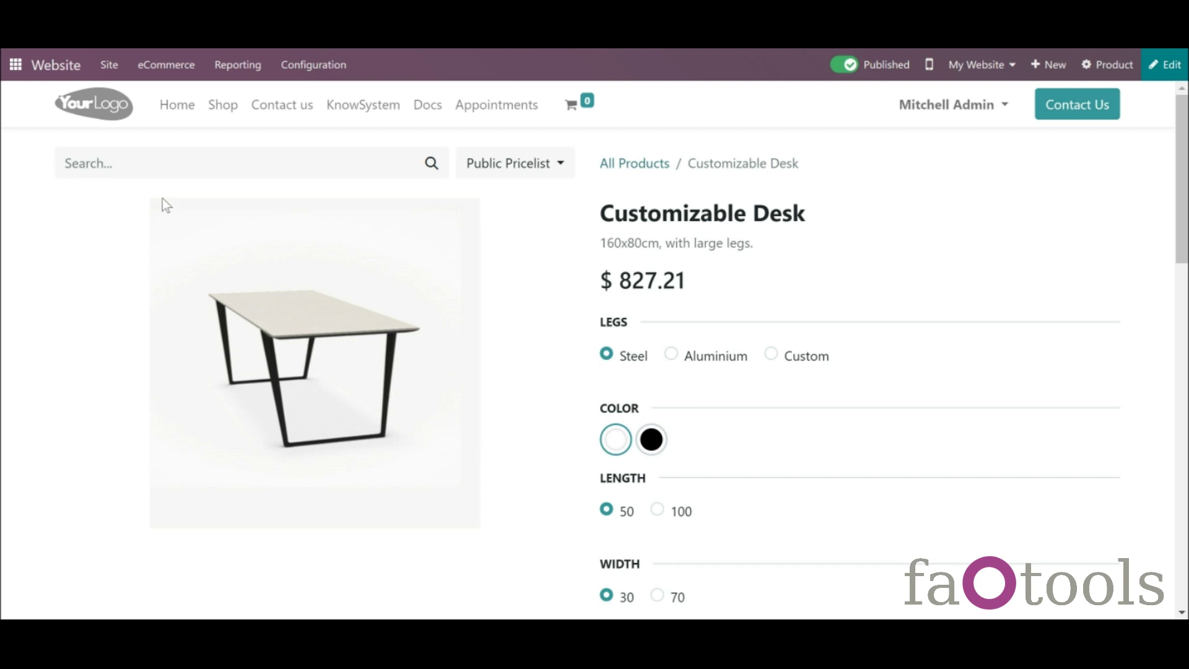
- Open the desk page's Site > Short URLs and try the custom-desk row's copy and QR-code icons
{"action": "left_click", "coordinate": [109, 65]}
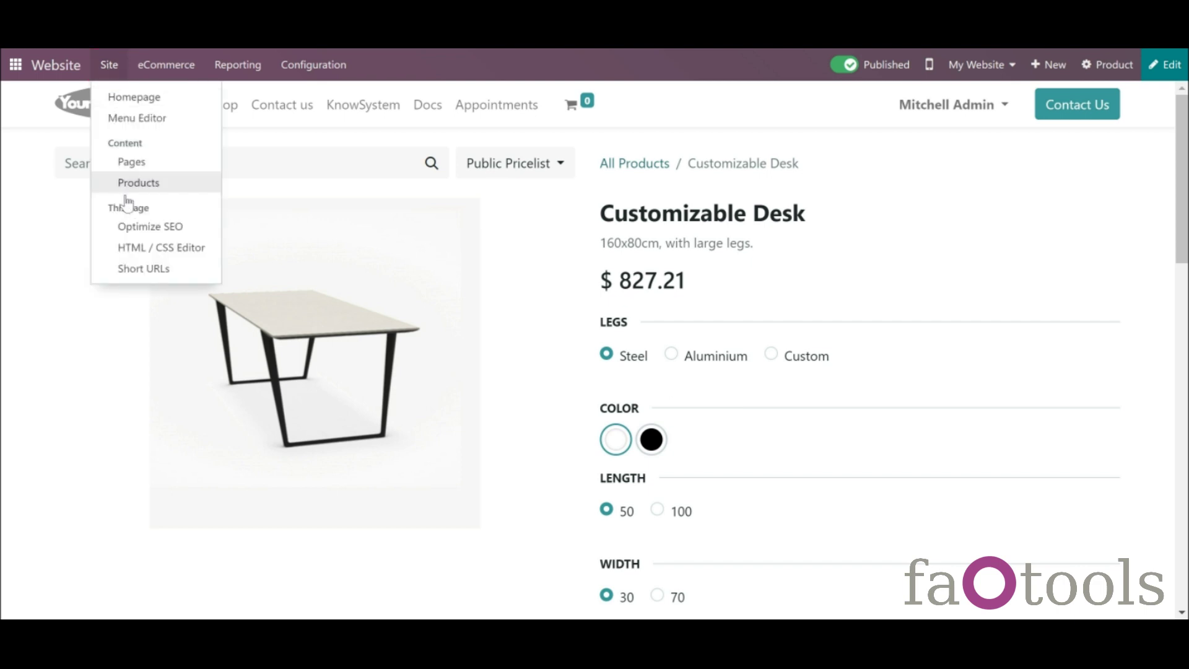
{"action": "left_click", "coordinate": [148, 266]}
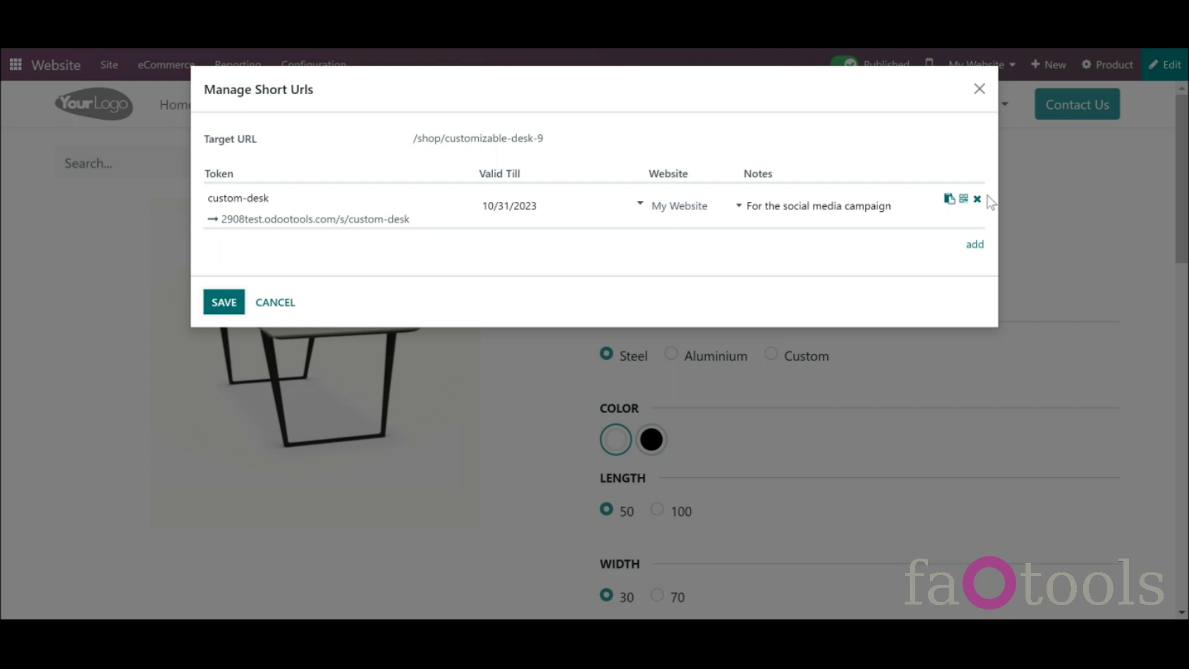
{"action": "left_click", "coordinate": [950, 200]}
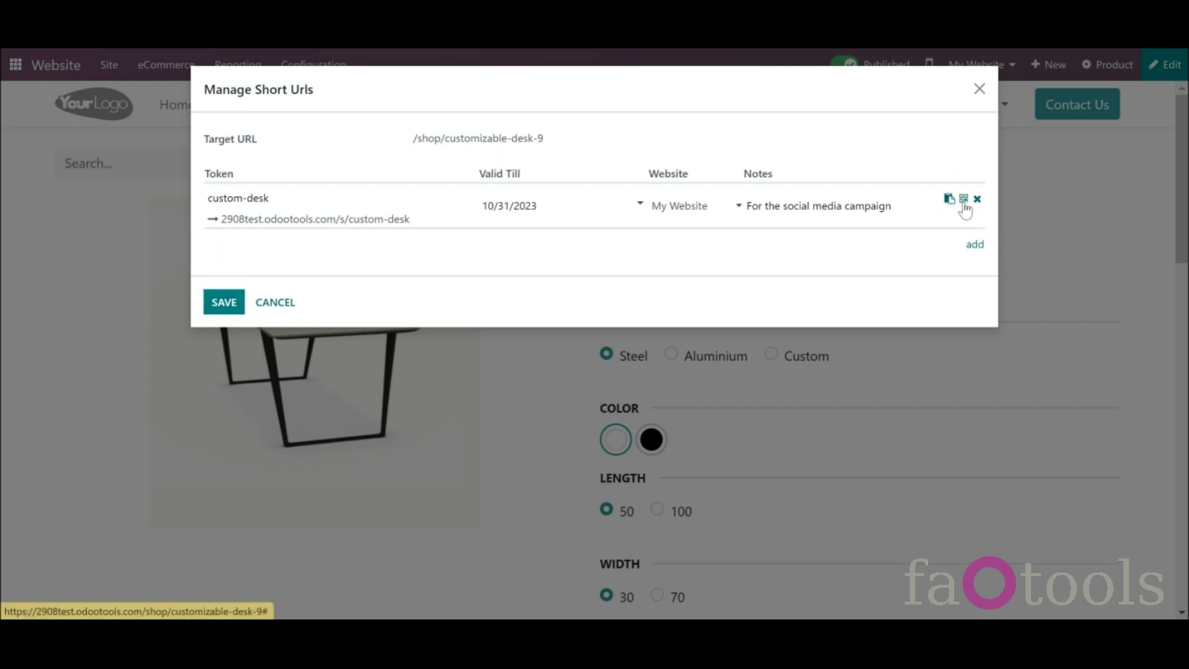
{"action": "left_click", "coordinate": [965, 202]}
{"action": "left_click", "coordinate": [977, 201]}
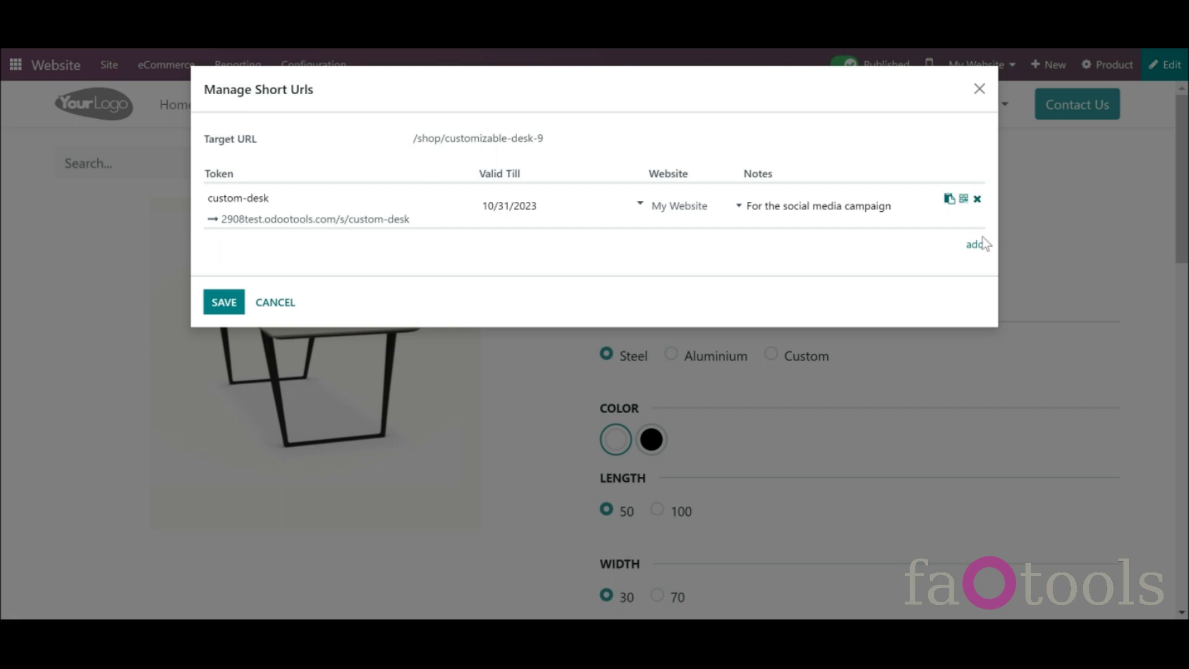
{"action": "left_click", "coordinate": [854, 203]}
- Edit the custom-desk note to 'For the social media', clear its expiry, keep My Website, add another link
{"action": "left_click_drag", "start_coordinate": [846, 206], "coordinate": [899, 212]}
{"action": "key", "text": "BackSpace"}
{"action": "left_click", "coordinate": [534, 216]}
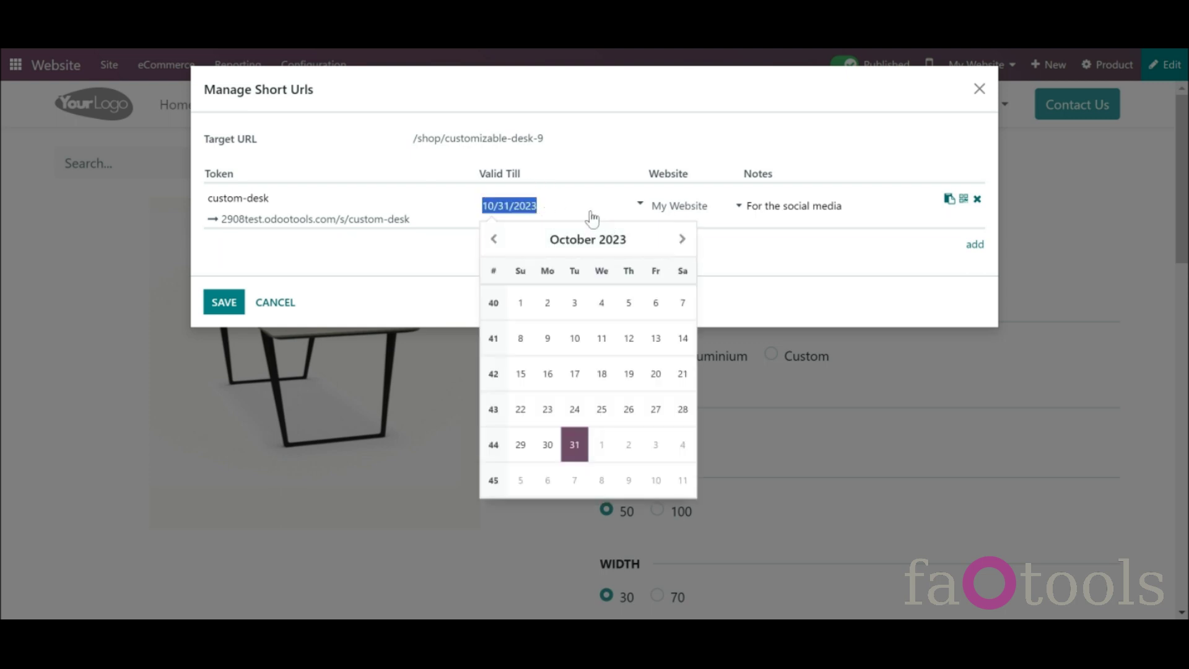
{"action": "key", "text": "BackSpace"}
{"action": "left_click", "coordinate": [751, 259]}
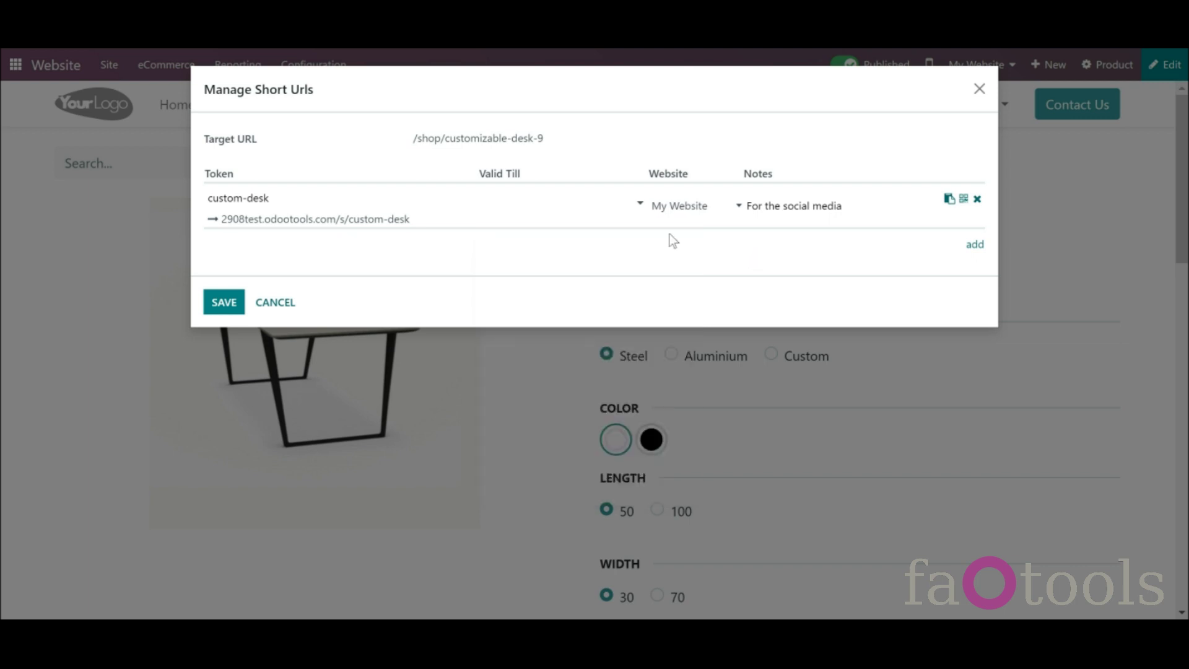
{"action": "left_click", "coordinate": [714, 213]}
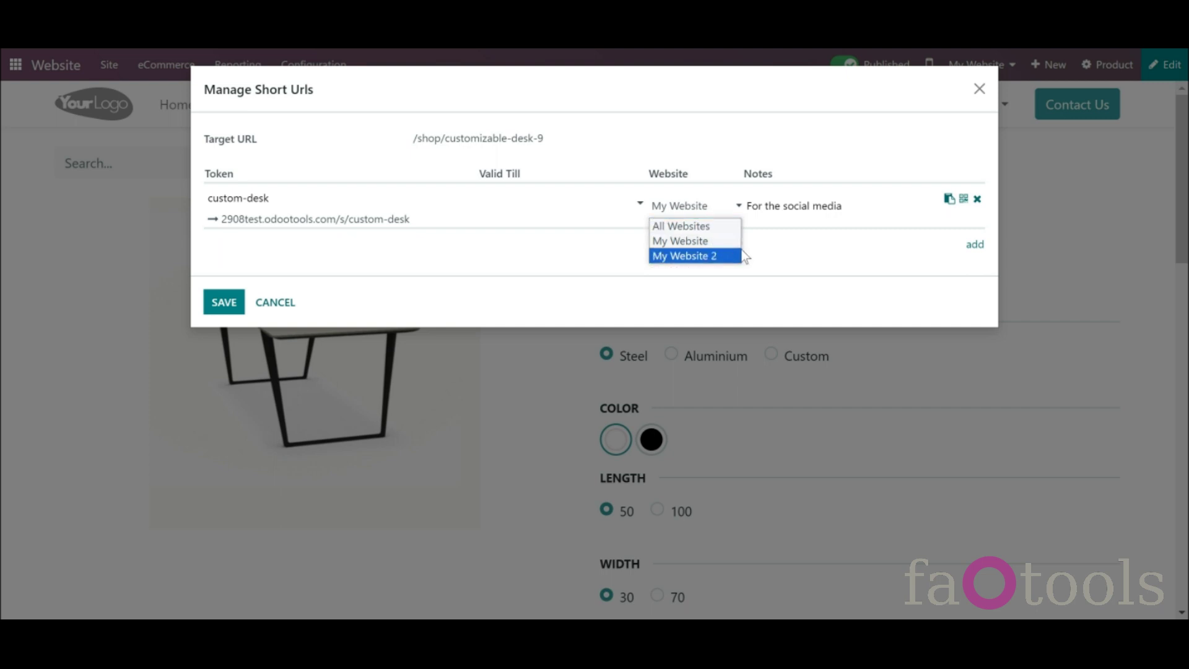
{"action": "left_click", "coordinate": [738, 241]}
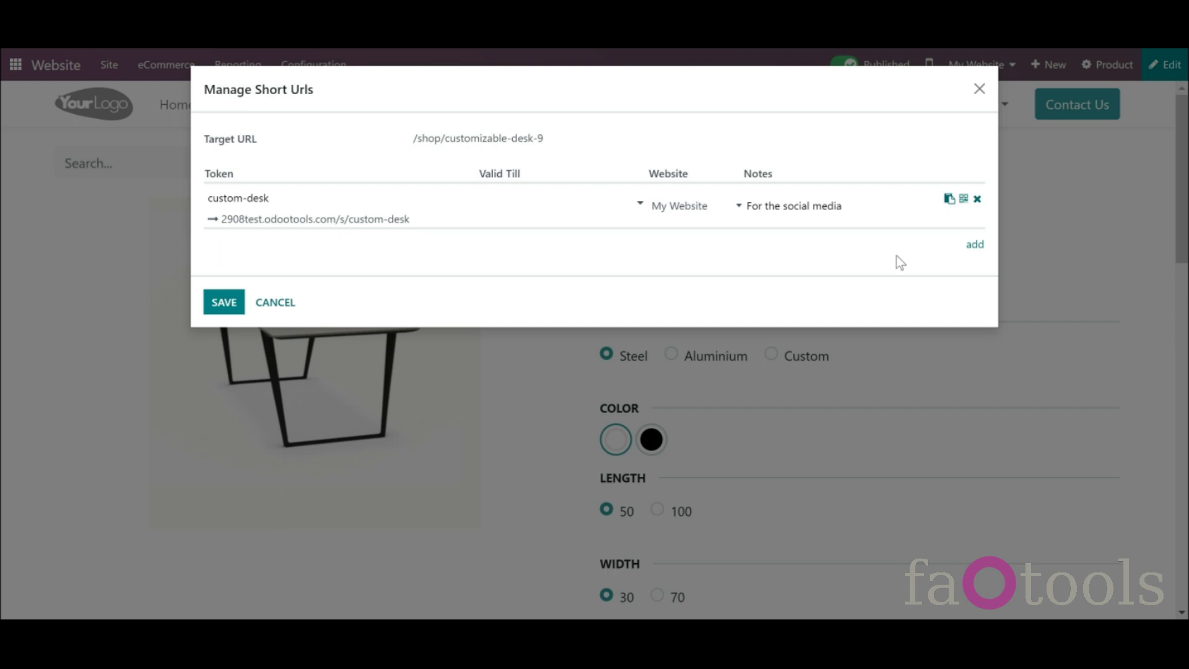
{"action": "left_click", "coordinate": [975, 248]}
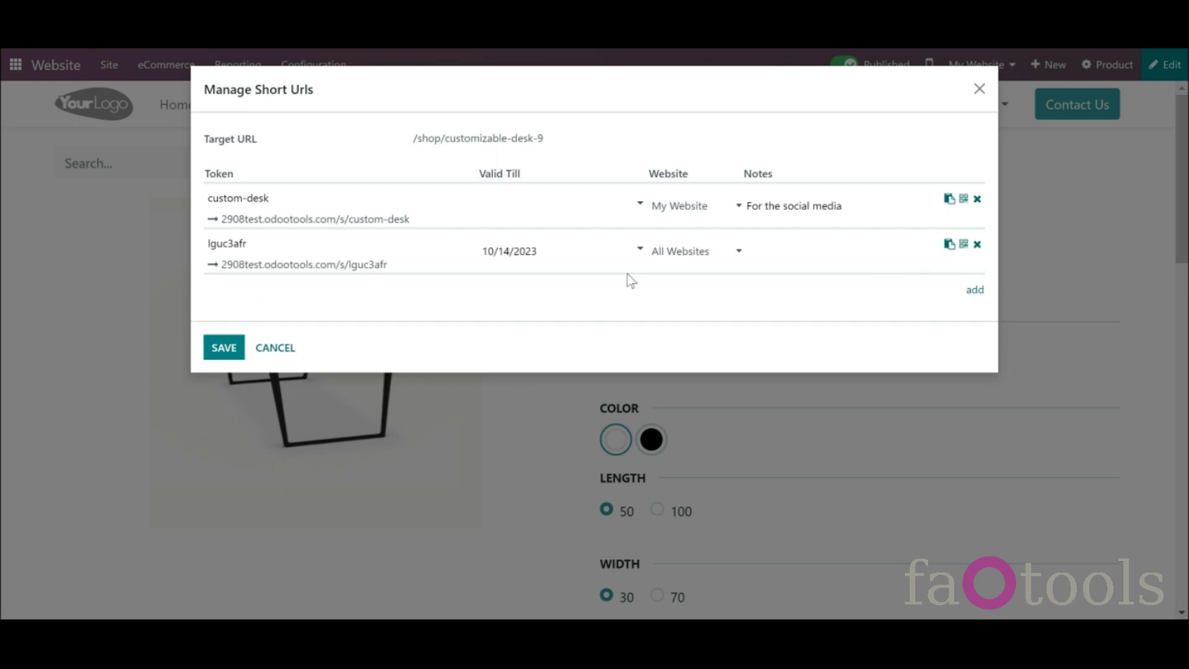
{"action": "left_click", "coordinate": [248, 246]}
{"action": "key", "text": "BackSpace"}
{"action": "left_click", "coordinate": [551, 256]}
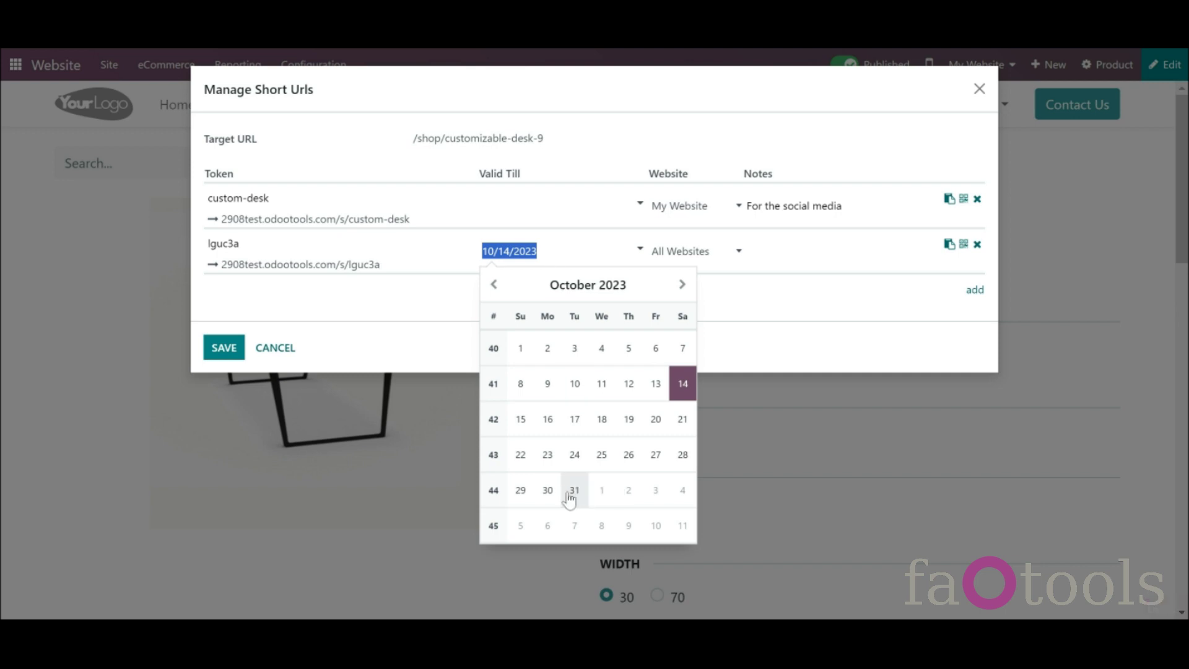
{"action": "left_click", "coordinate": [569, 491]}
{"action": "left_click", "coordinate": [709, 256]}
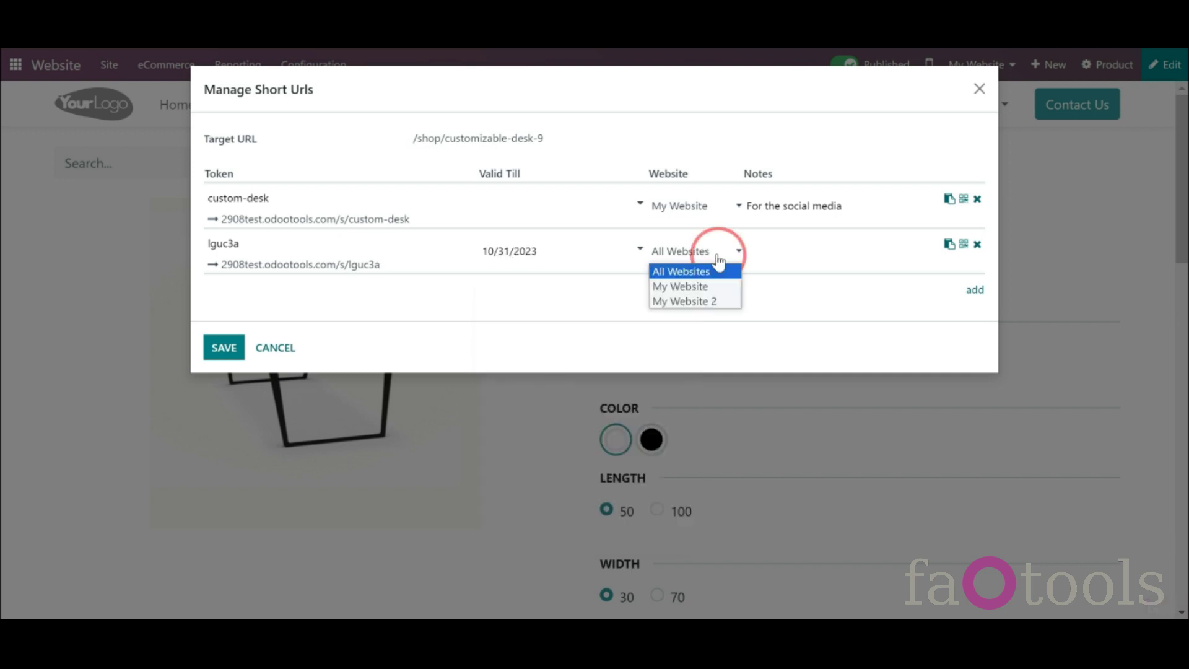
{"action": "left_click", "coordinate": [852, 288]}
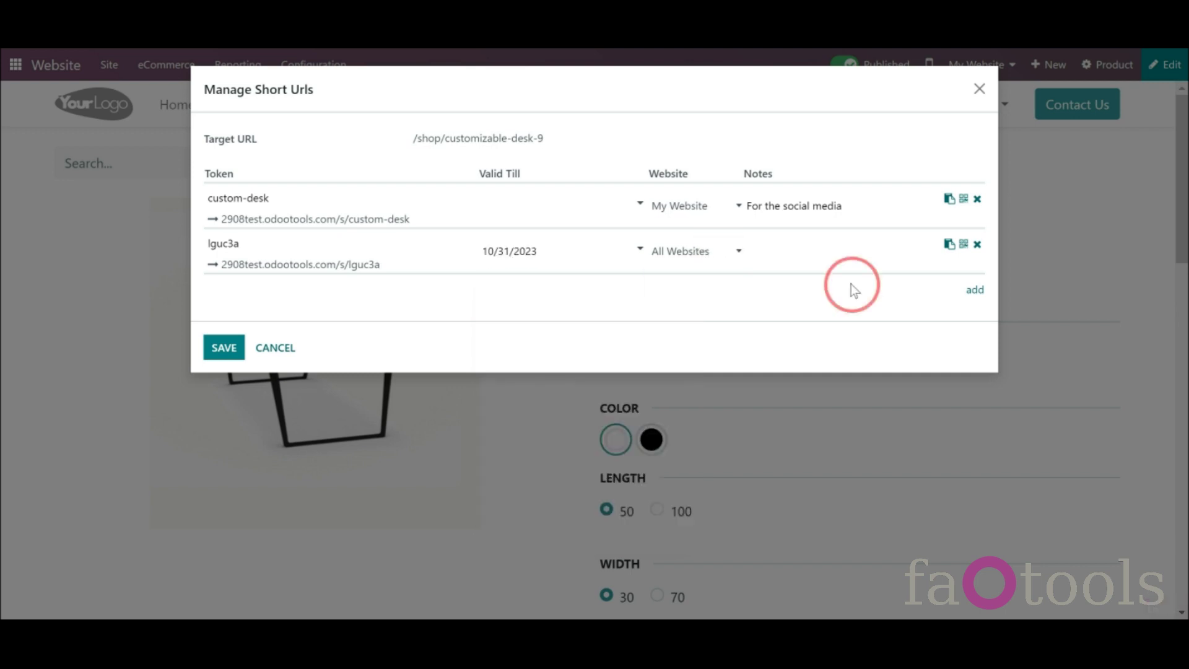
{"action": "left_click", "coordinate": [237, 347]}
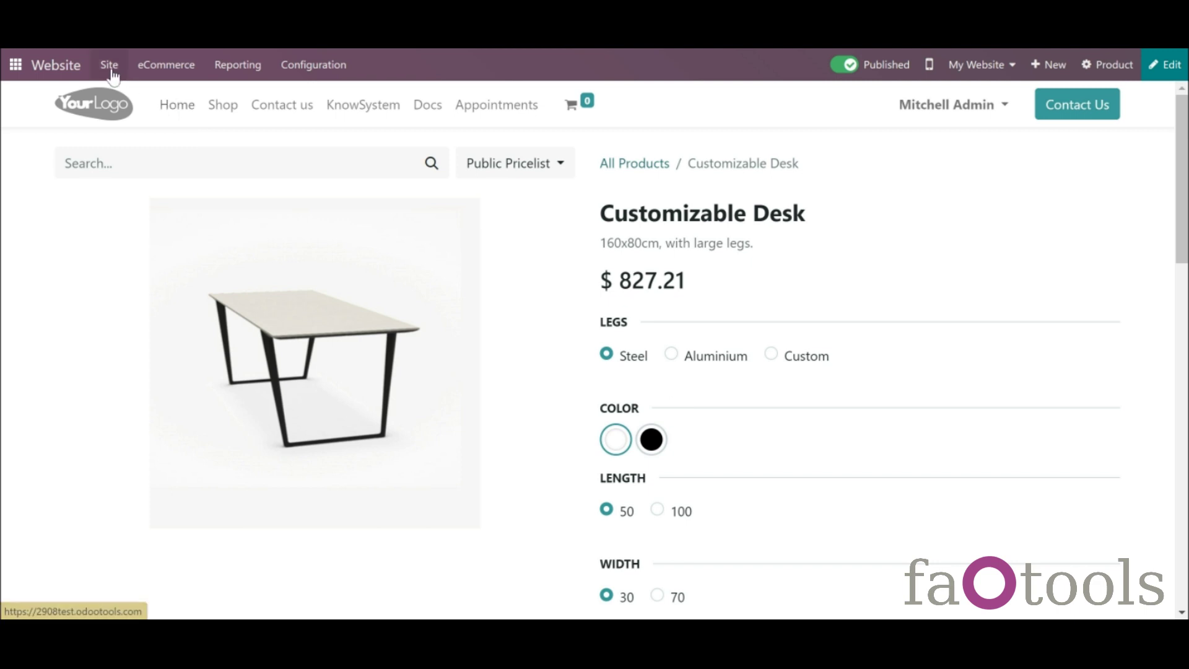
{"action": "left_click", "coordinate": [294, 81]}
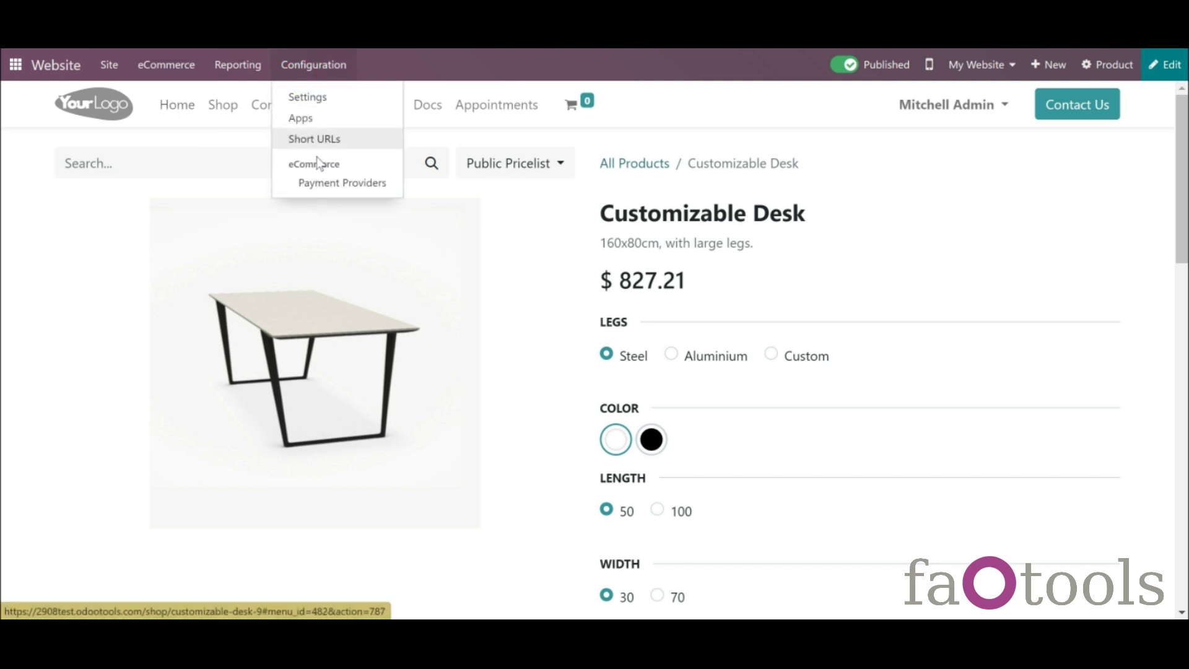
{"action": "left_click", "coordinate": [537, 268]}
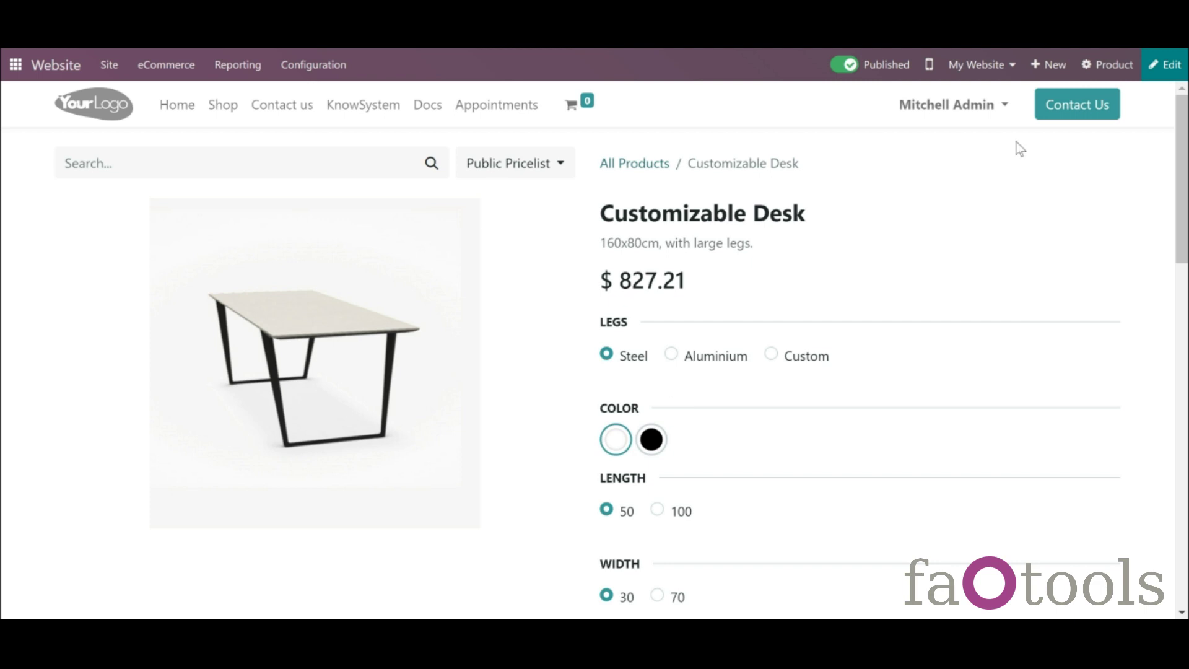
- In edit mode, place a Short URL block below the Ergonomic text on the desk page
{"action": "left_click", "coordinate": [1164, 65]}
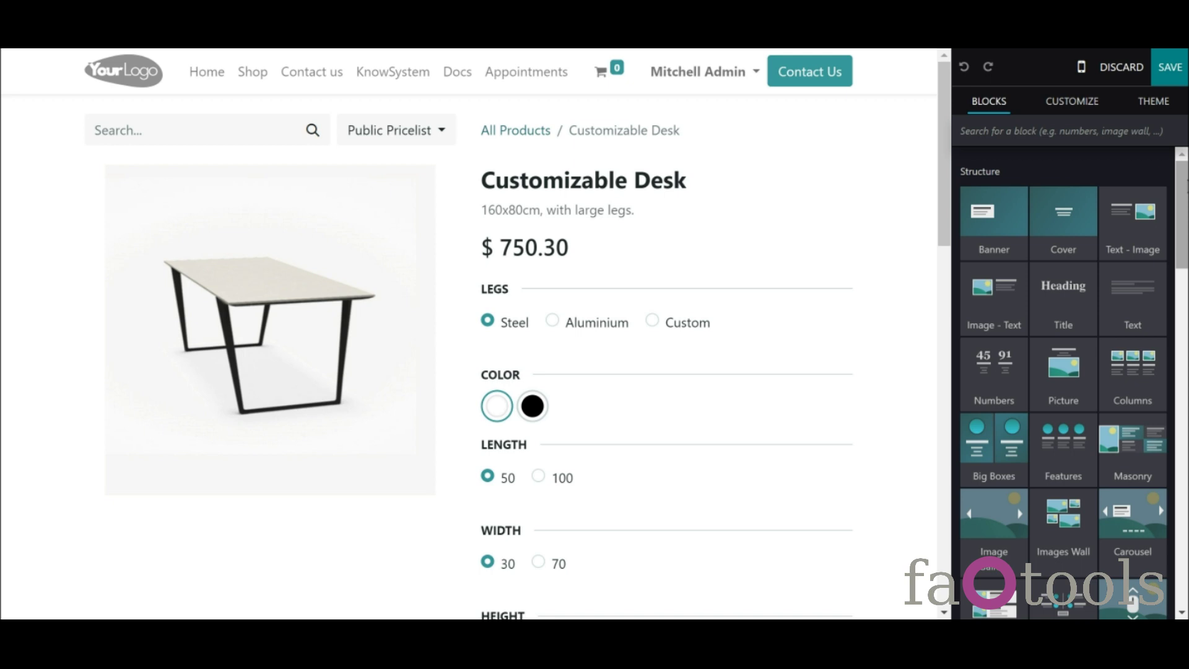
{"action": "scroll", "coordinate": [1063, 384], "scroll_direction": "down", "scroll_amount": 10}
{"action": "scroll", "coordinate": [1183, 178], "scroll_direction": "down", "scroll_amount": 1}
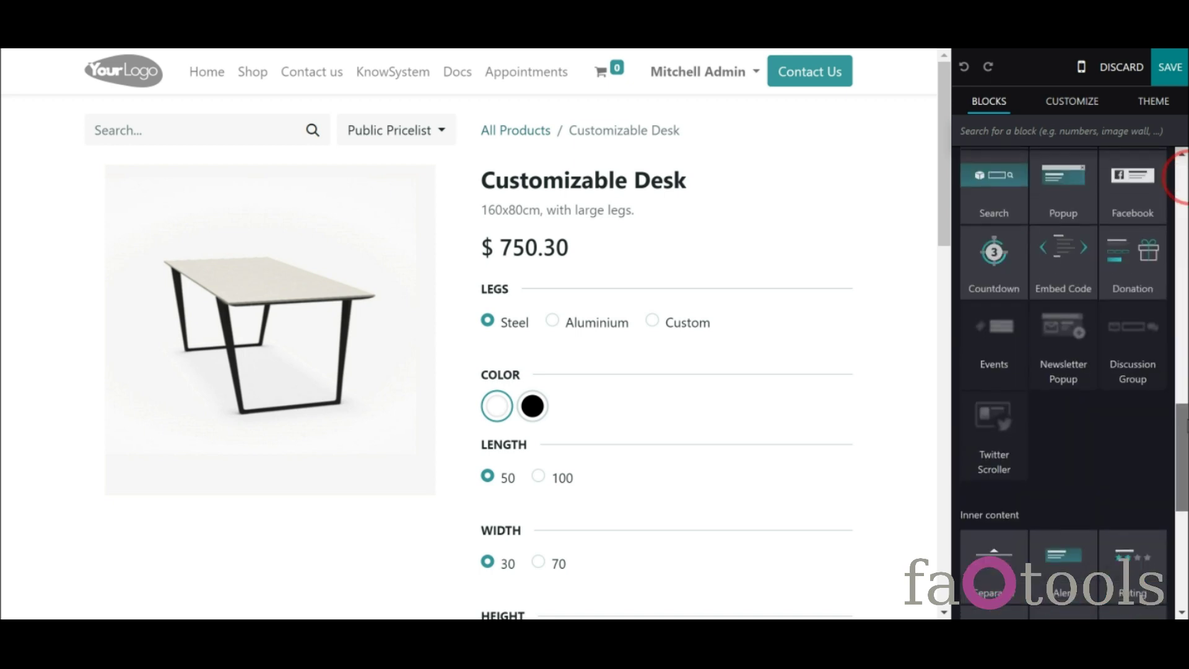
{"action": "scroll", "coordinate": [1183, 177], "scroll_direction": "up", "scroll_amount": 1}
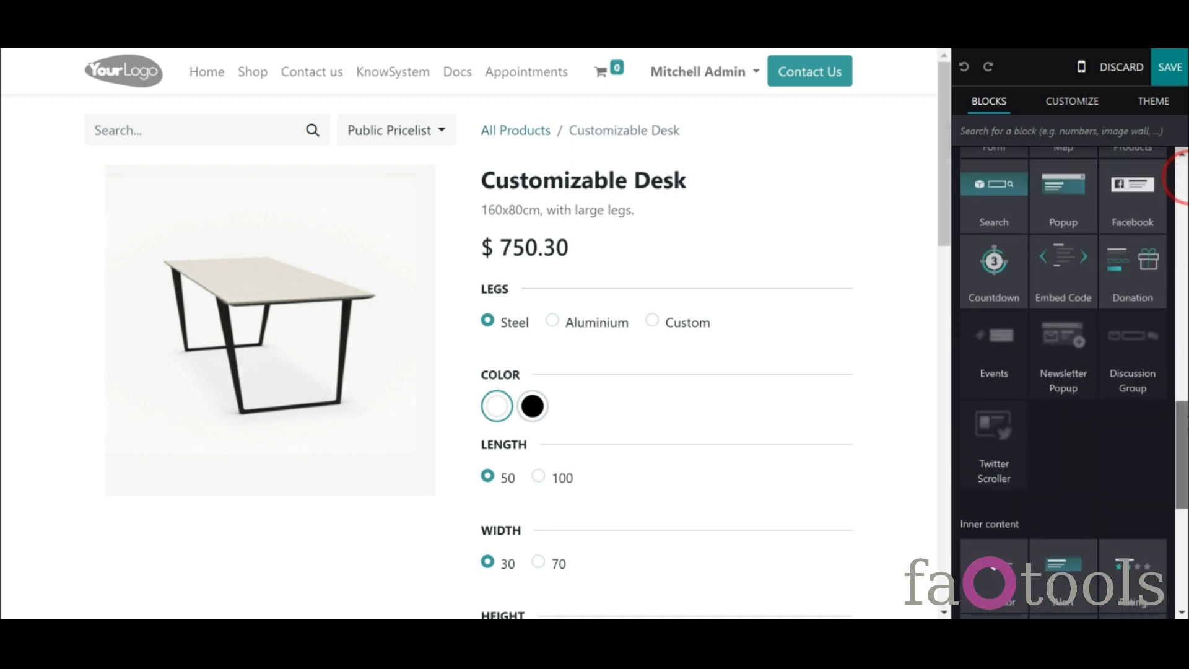
{"action": "scroll", "coordinate": [1183, 178], "scroll_direction": "down", "scroll_amount": 6}
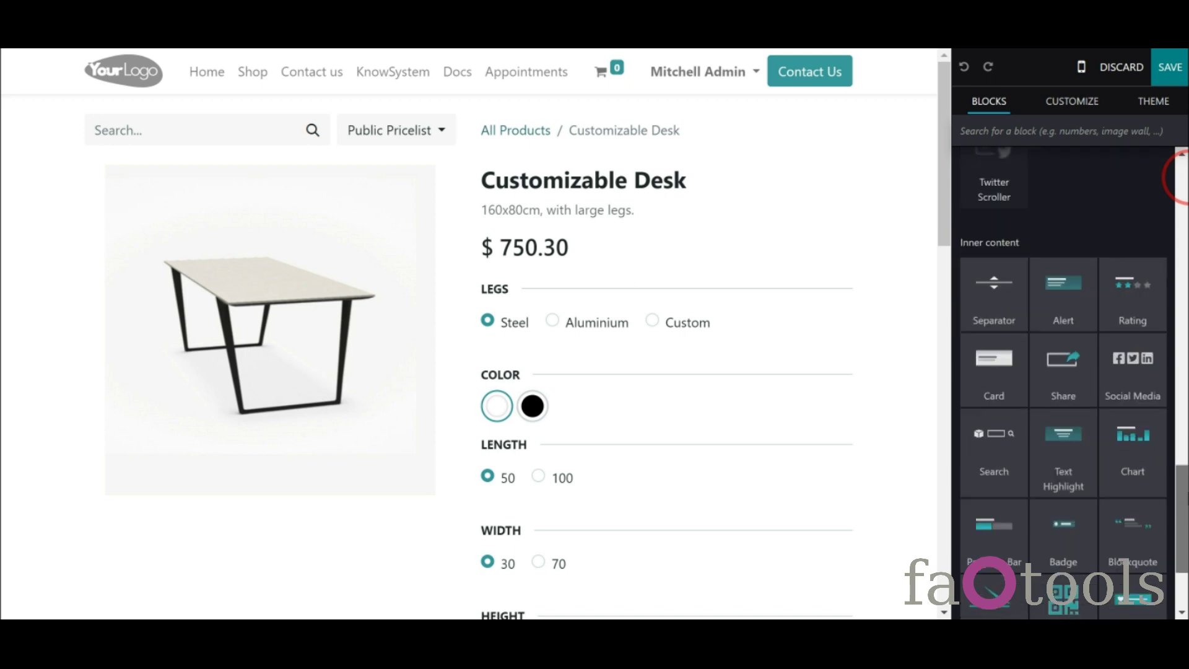
{"action": "scroll", "coordinate": [1176, 178], "scroll_direction": "down", "scroll_amount": 1}
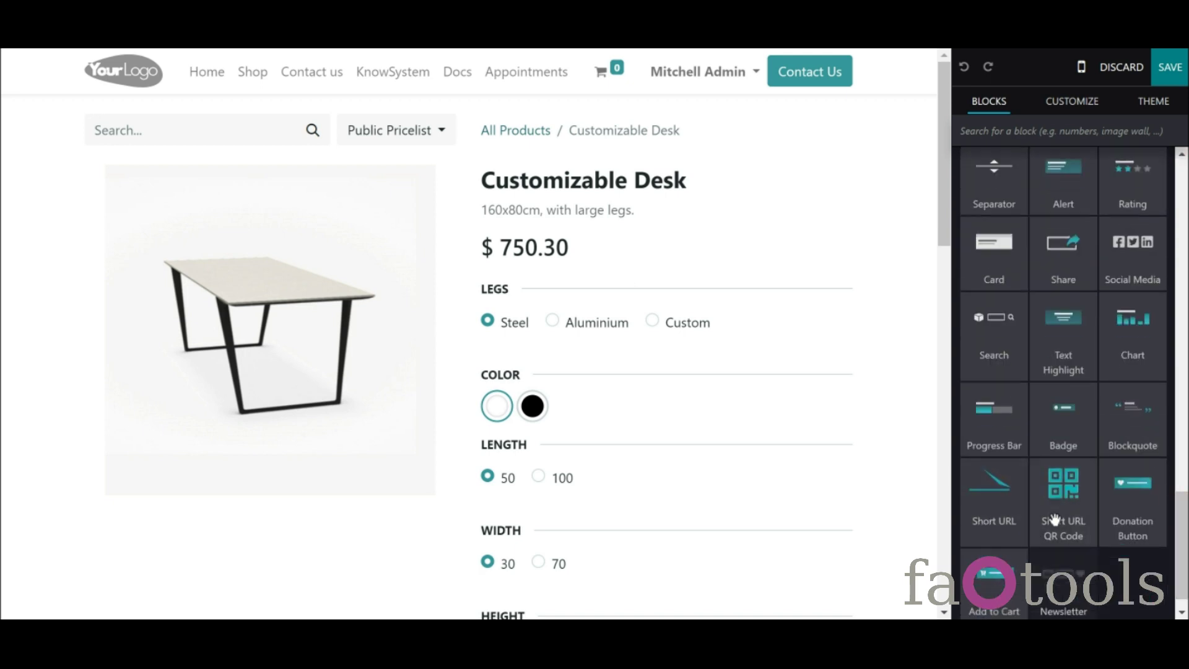
{"action": "scroll", "coordinate": [990, 518], "scroll_direction": "down", "scroll_amount": 10}
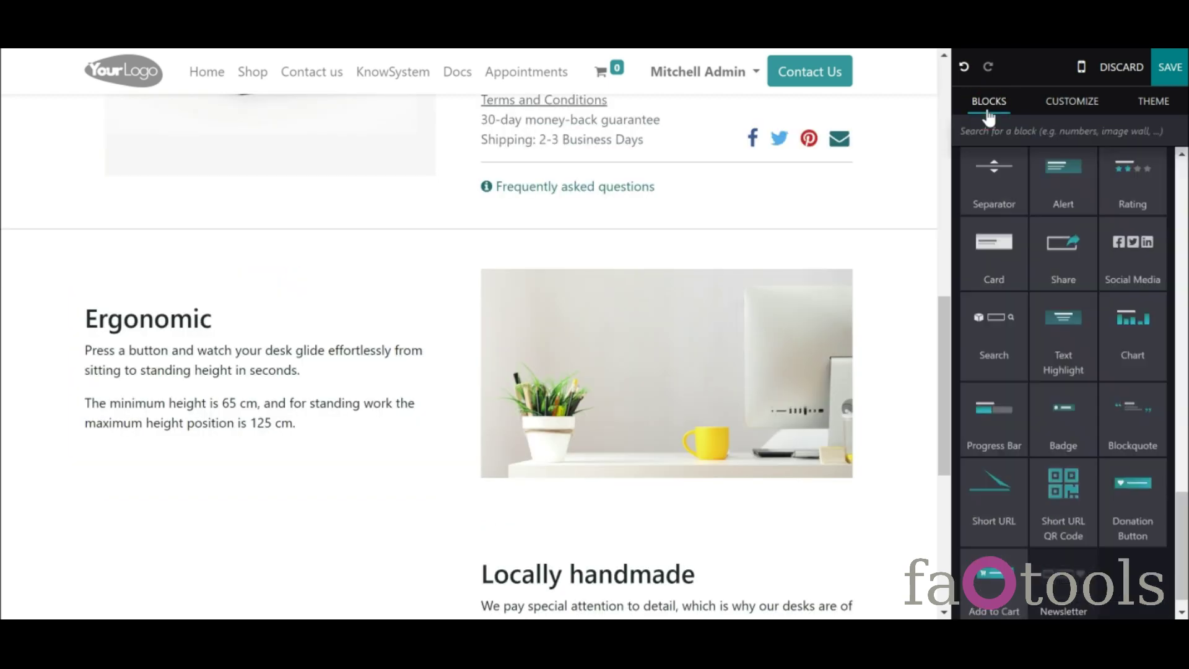
{"action": "left_click_drag", "start_coordinate": [992, 506], "coordinate": [677, 480]}
{"action": "left_click_drag", "start_coordinate": [416, 466], "coordinate": [395, 456]}
- Add a Short URL QR Code block beneath the page link and save the page
{"action": "scroll", "coordinate": [261, 206], "scroll_direction": "down", "scroll_amount": 5}
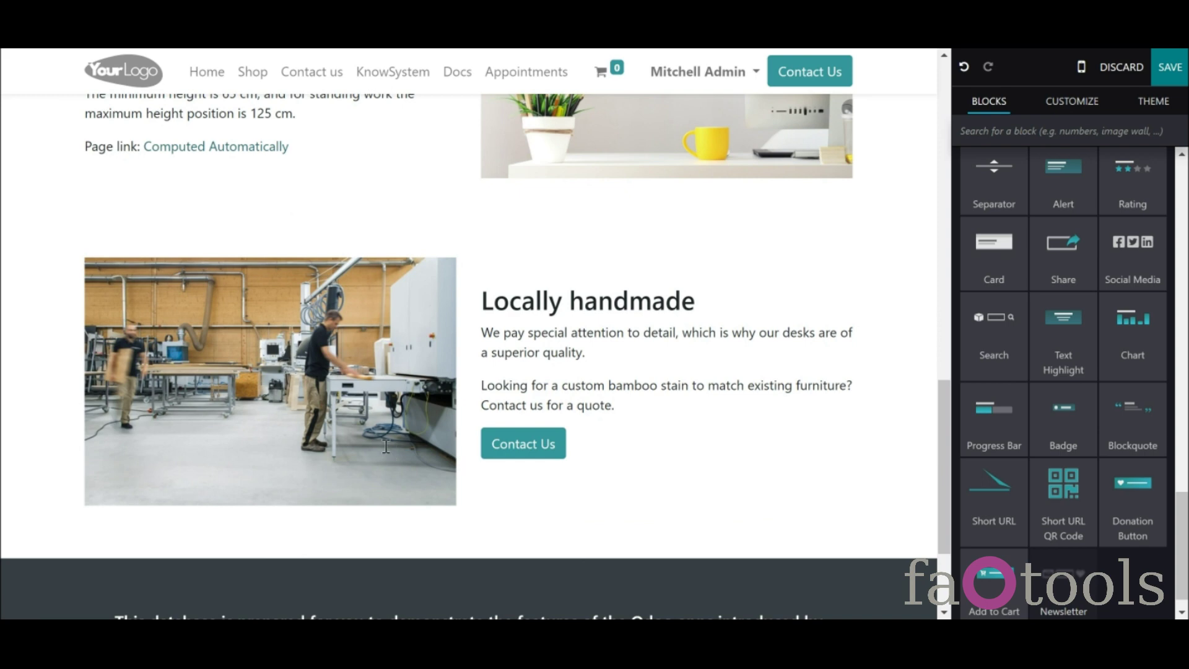
{"action": "scroll", "coordinate": [942, 424], "scroll_direction": "up", "scroll_amount": 2}
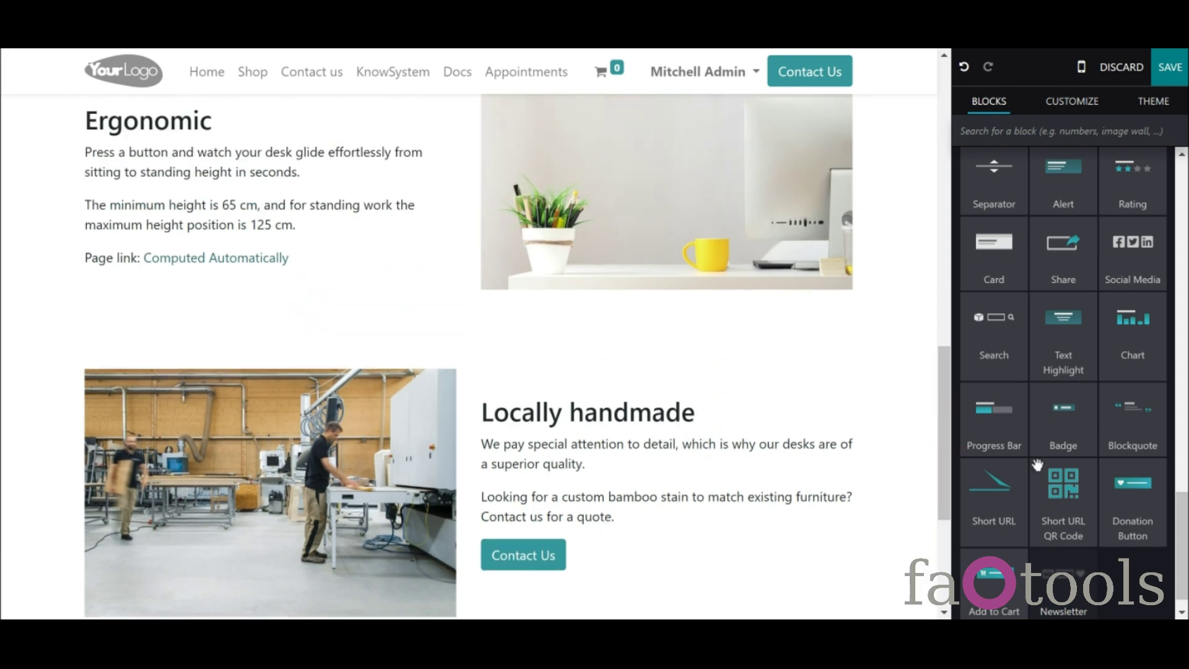
{"action": "left_click_drag", "start_coordinate": [1062, 487], "coordinate": [374, 276]}
{"action": "scroll", "coordinate": [374, 276], "scroll_direction": "down", "scroll_amount": 2}
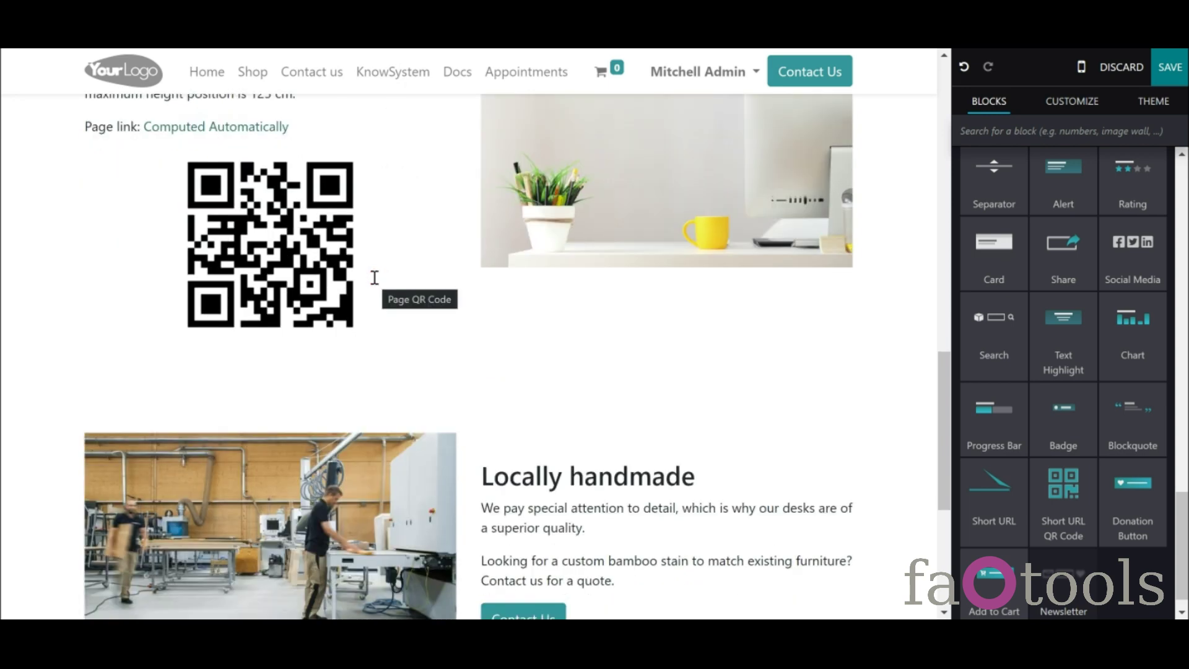
{"action": "left_click", "coordinate": [390, 257]}
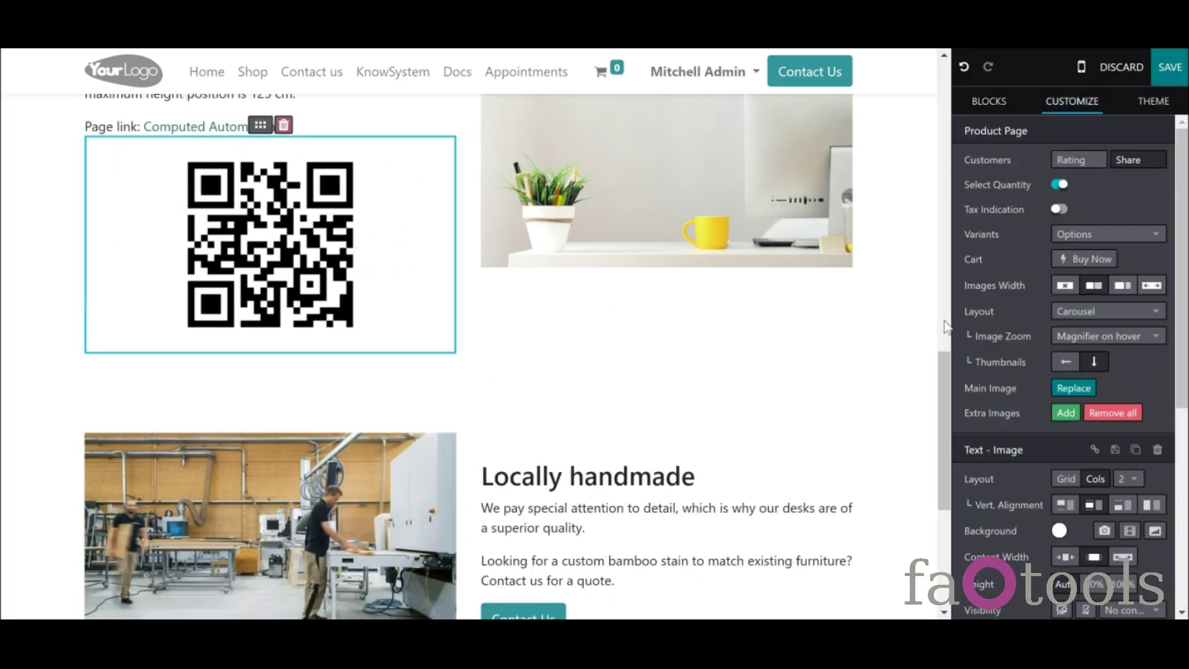
{"action": "left_click", "coordinate": [1170, 67]}
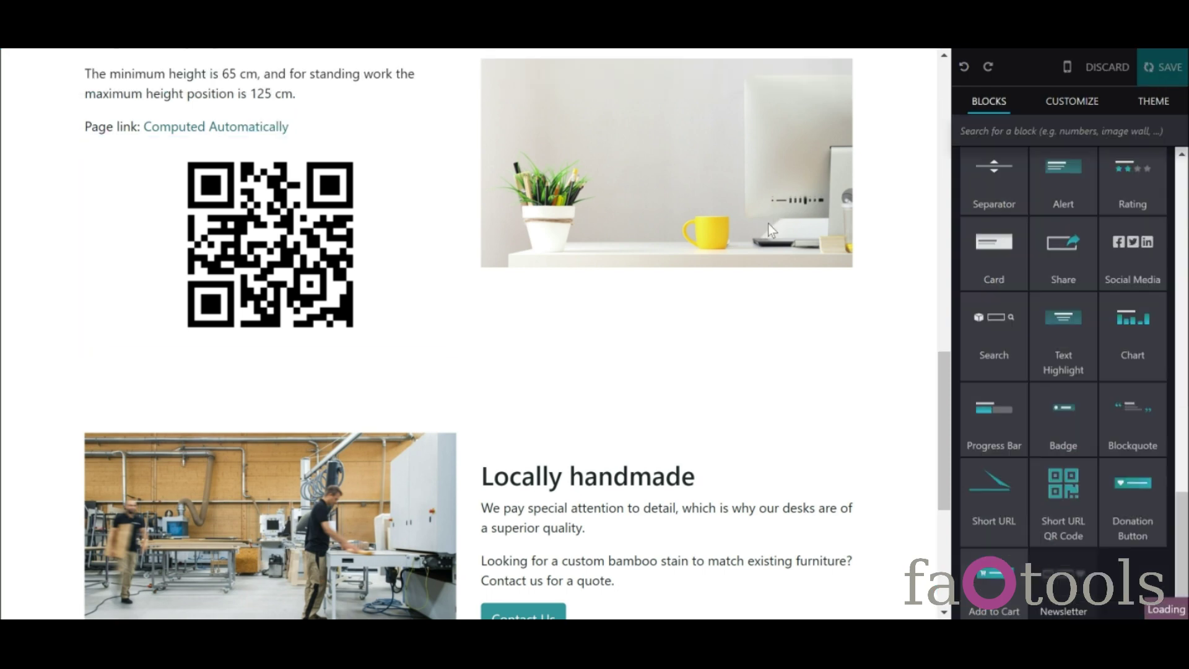
{"action": "scroll", "coordinate": [1184, 260], "scroll_direction": "down", "scroll_amount": 15}
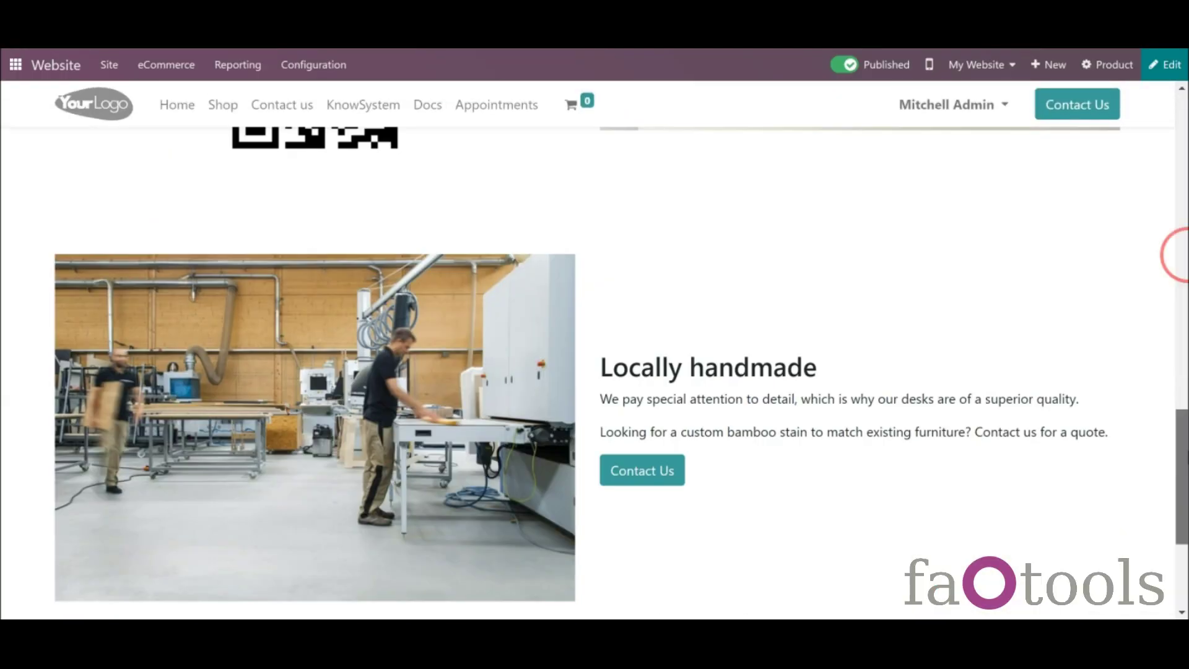
- Review the desk page's two short URLs, then open the page link in a new tab
{"action": "scroll", "coordinate": [1180, 253], "scroll_direction": "up", "scroll_amount": 4}
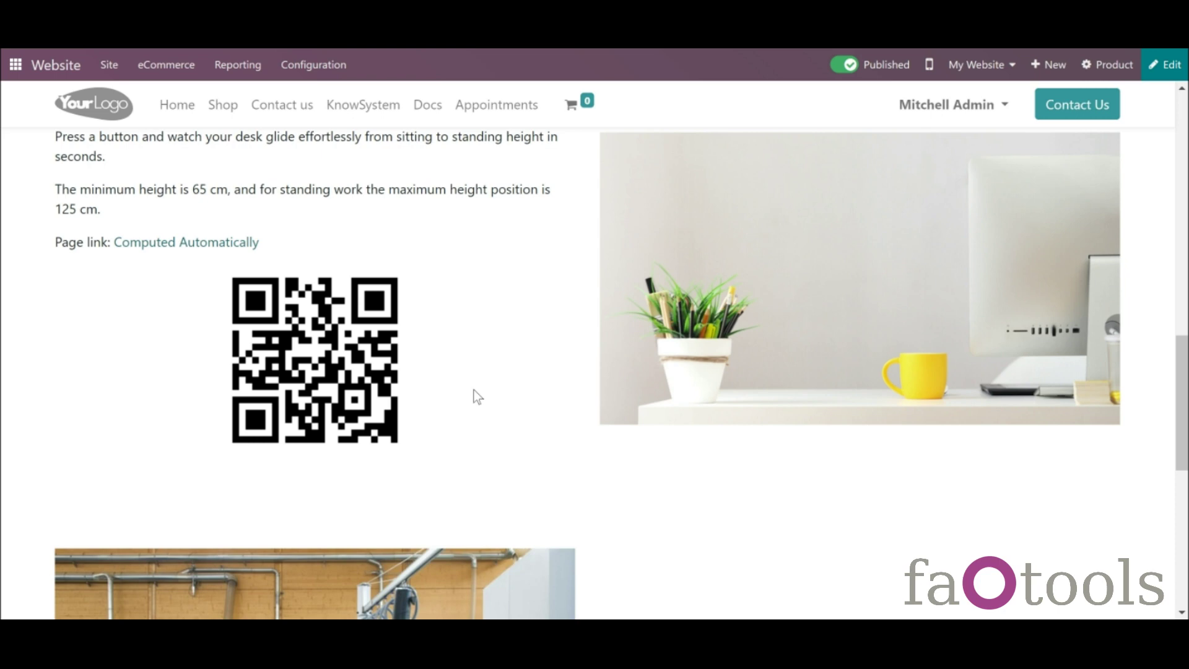
{"action": "left_click", "coordinate": [110, 66]}
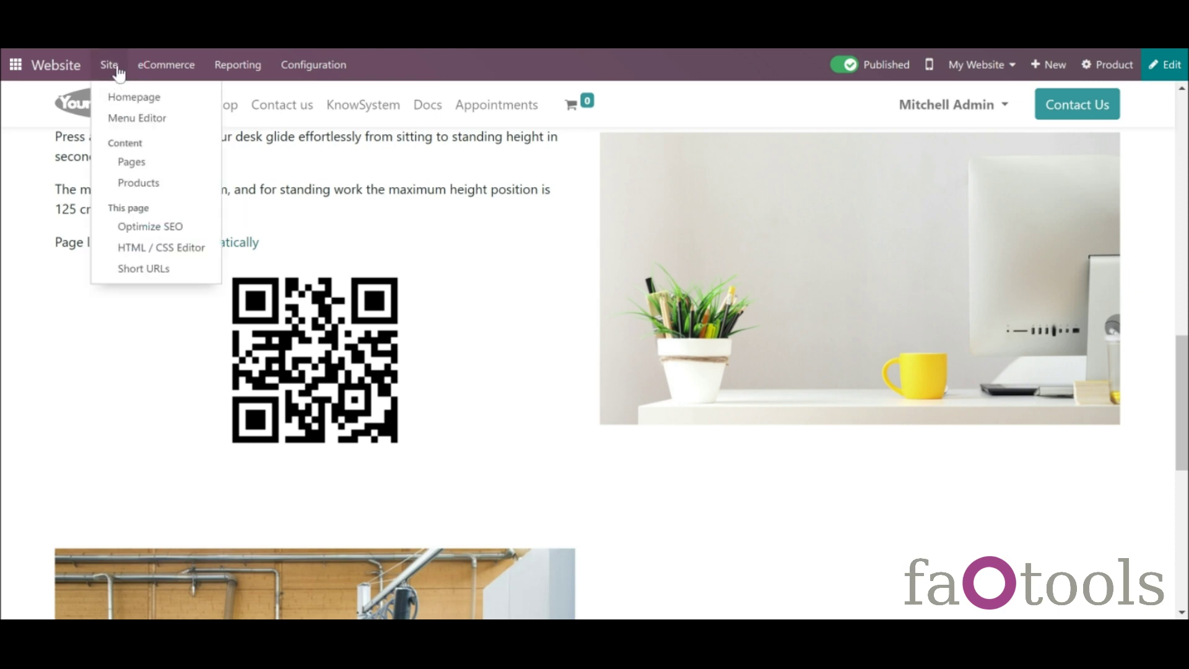
{"action": "left_click", "coordinate": [155, 268]}
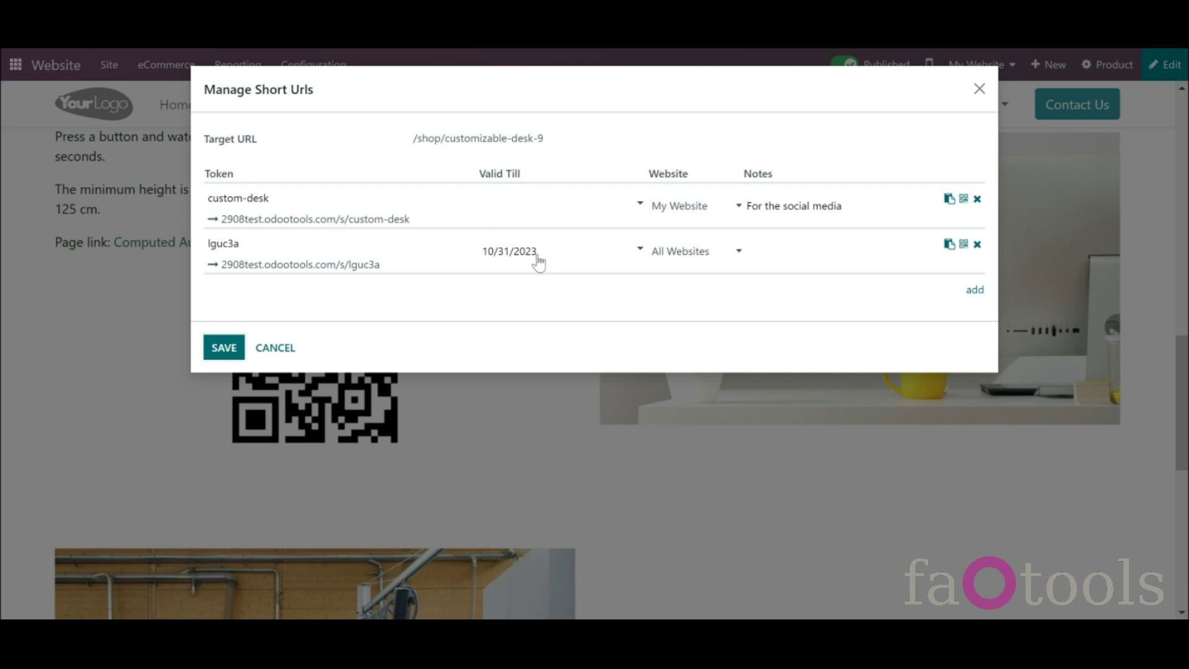
{"action": "left_click", "coordinate": [979, 88]}
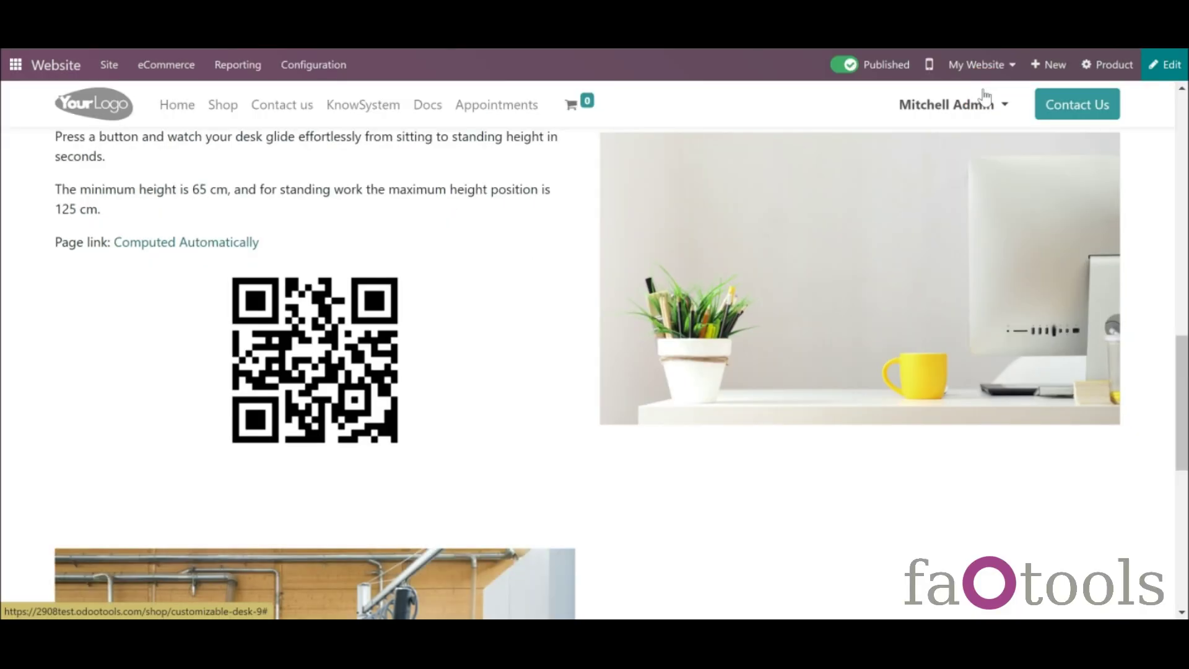
{"action": "right_click", "coordinate": [226, 251]}
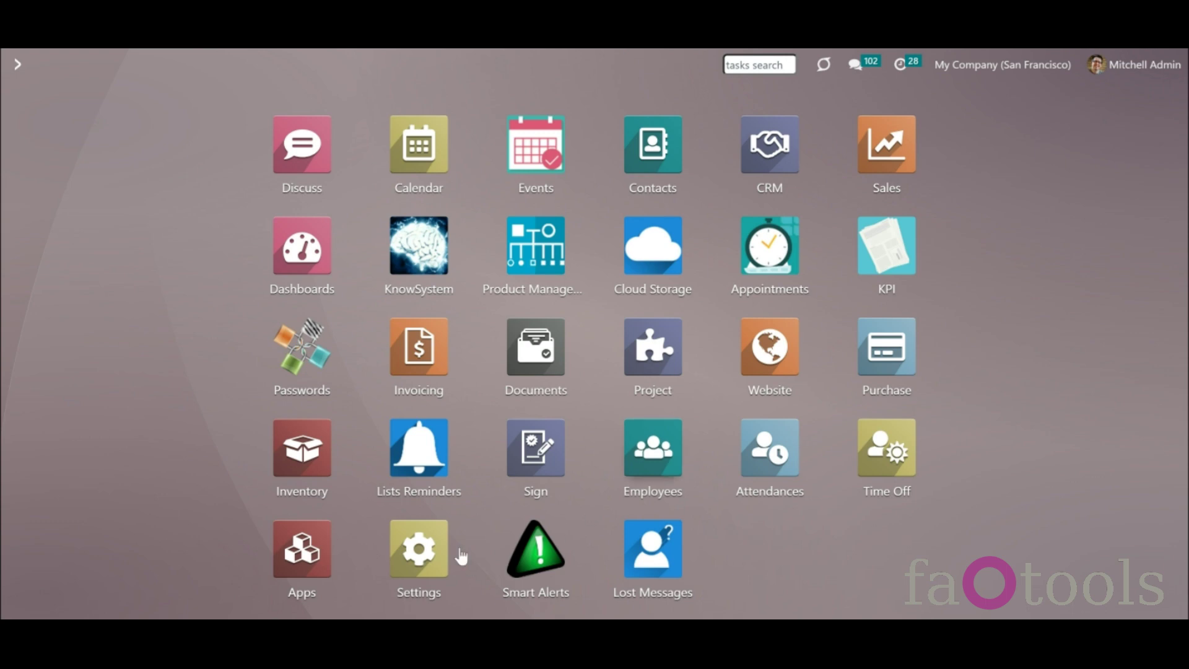
- Set the second user's Website access to Editor and Designer via Settings > Manage Users
{"action": "left_click", "coordinate": [400, 576]}
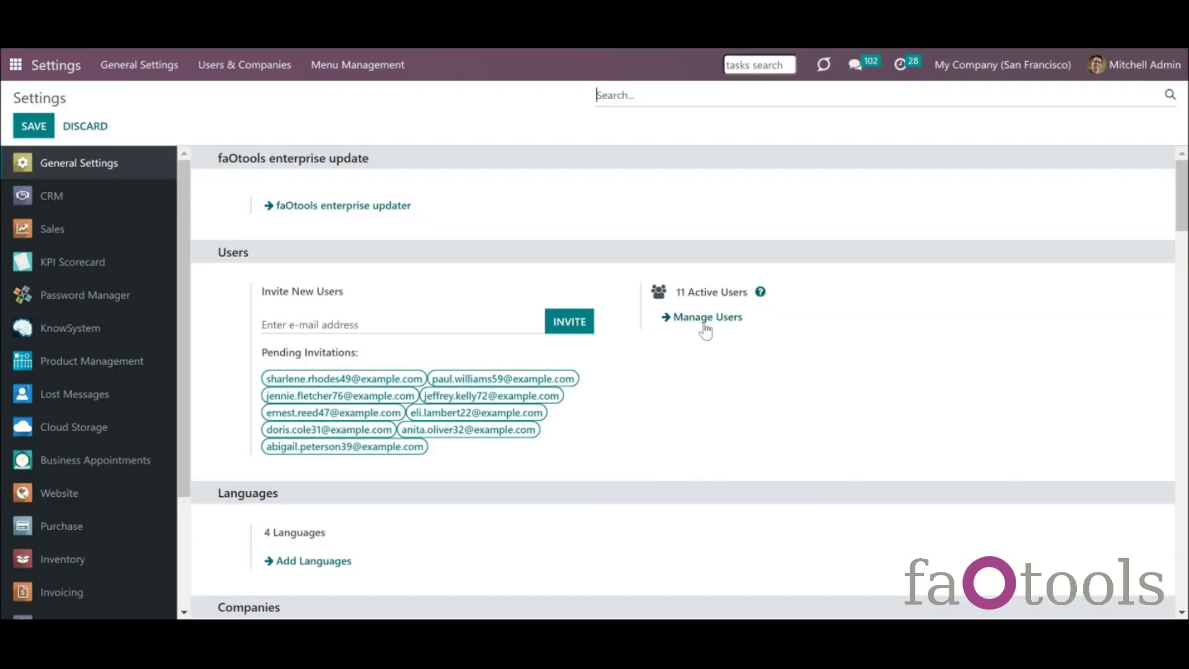
{"action": "left_click", "coordinate": [704, 319]}
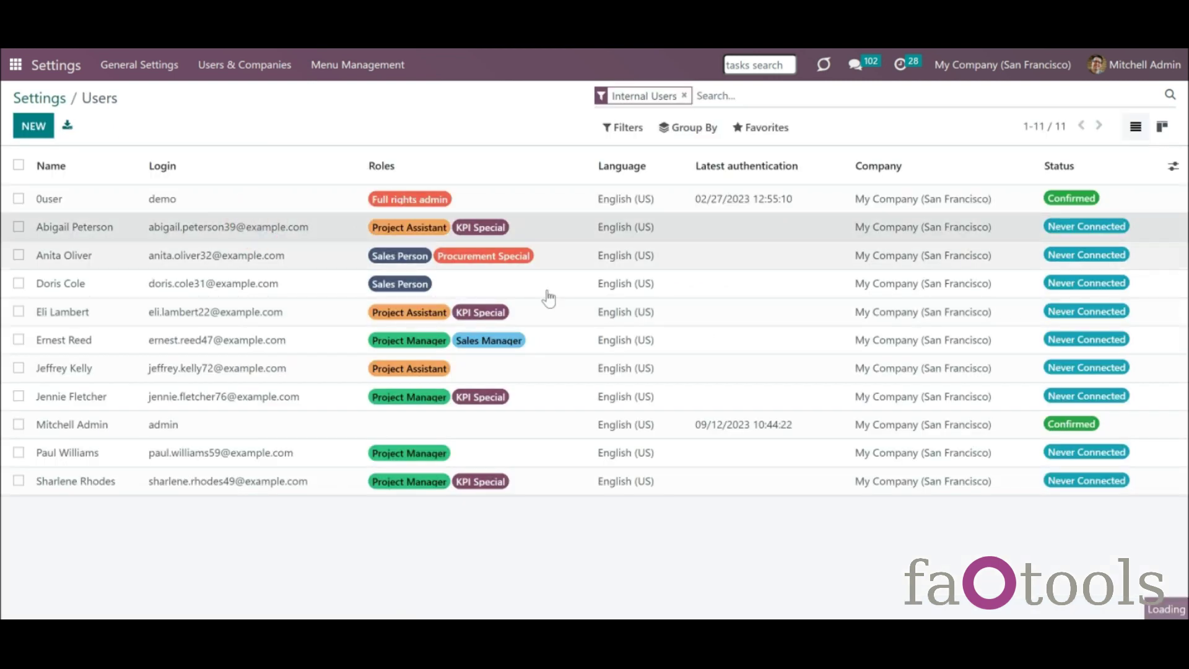
{"action": "left_click", "coordinate": [549, 294]}
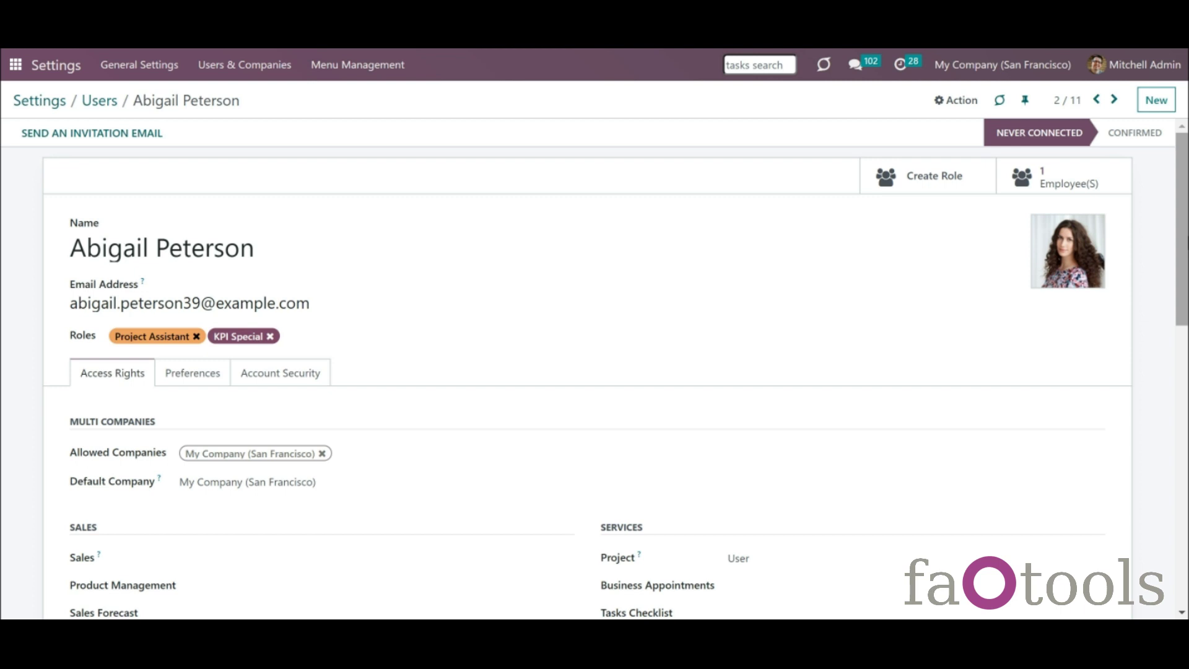
{"action": "scroll", "coordinate": [1177, 240], "scroll_direction": "down", "scroll_amount": 5}
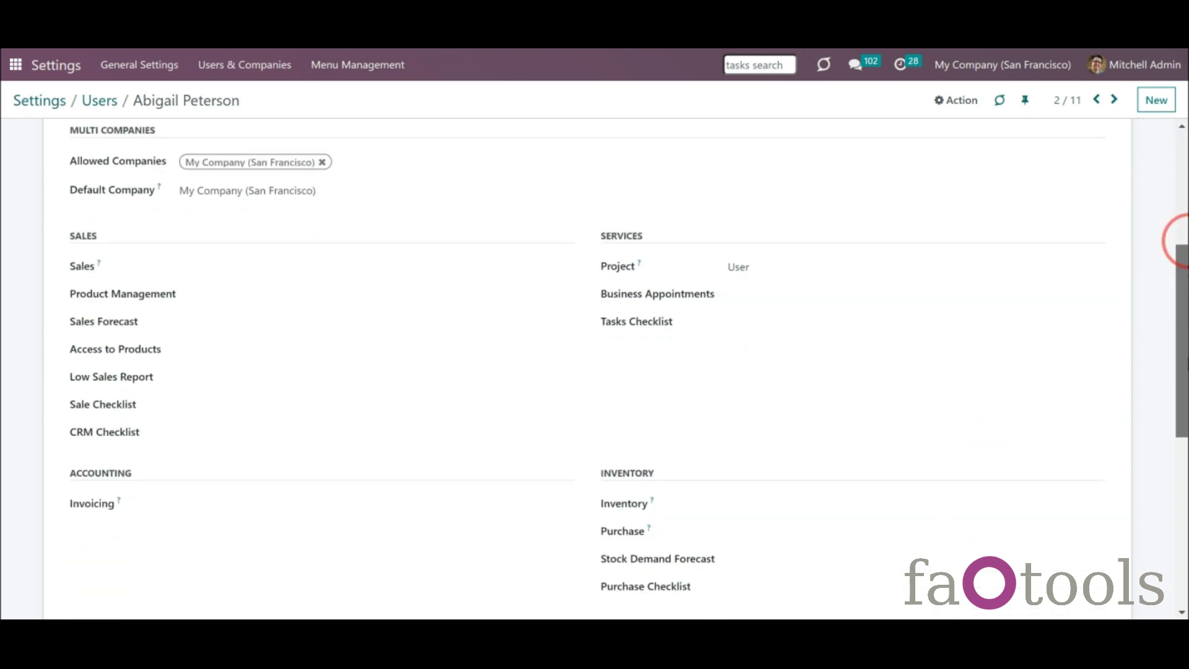
{"action": "scroll", "coordinate": [1176, 240], "scroll_direction": "down", "scroll_amount": 2}
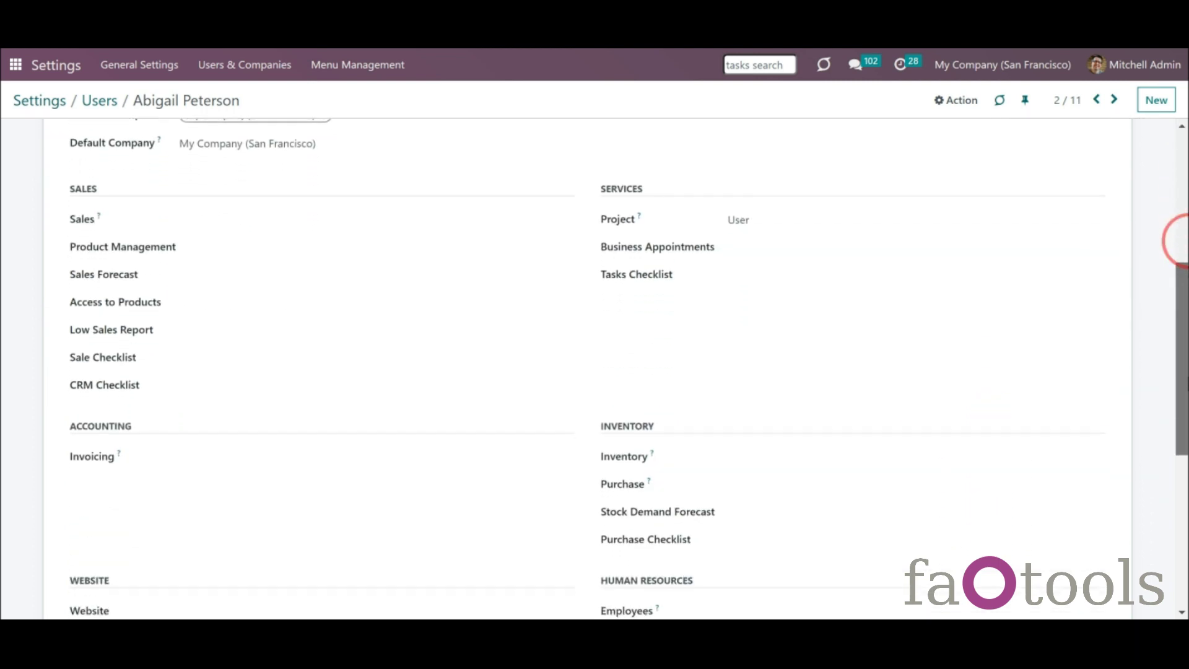
{"action": "left_click", "coordinate": [270, 562]}
{"action": "left_click", "coordinate": [191, 606]}
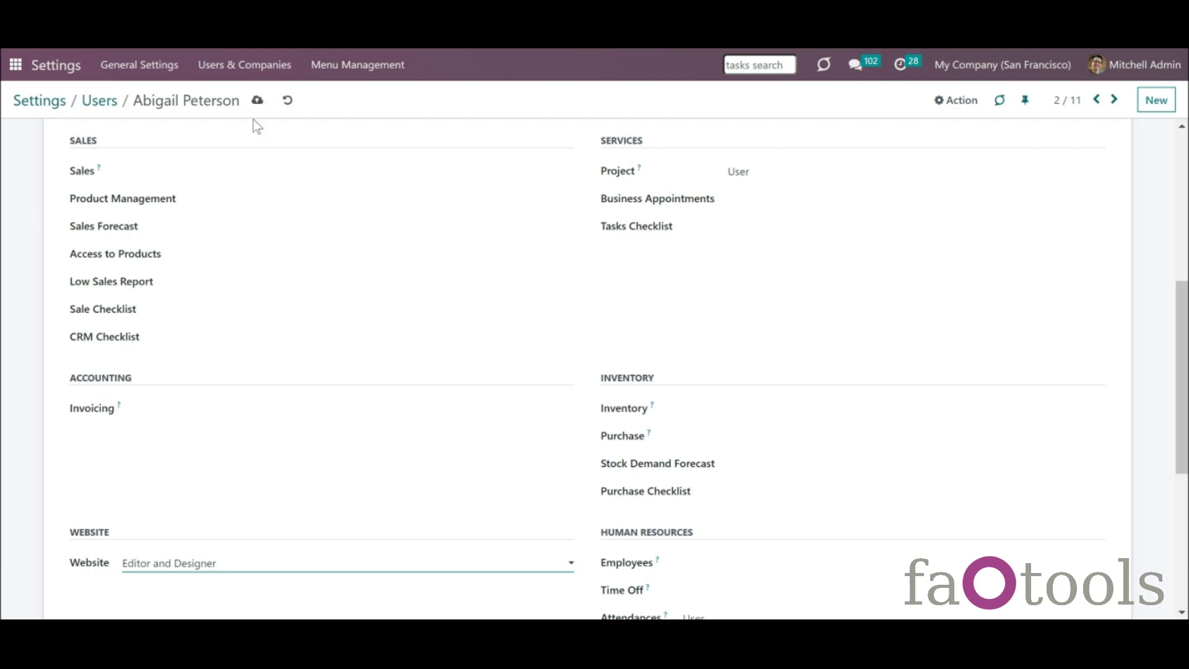